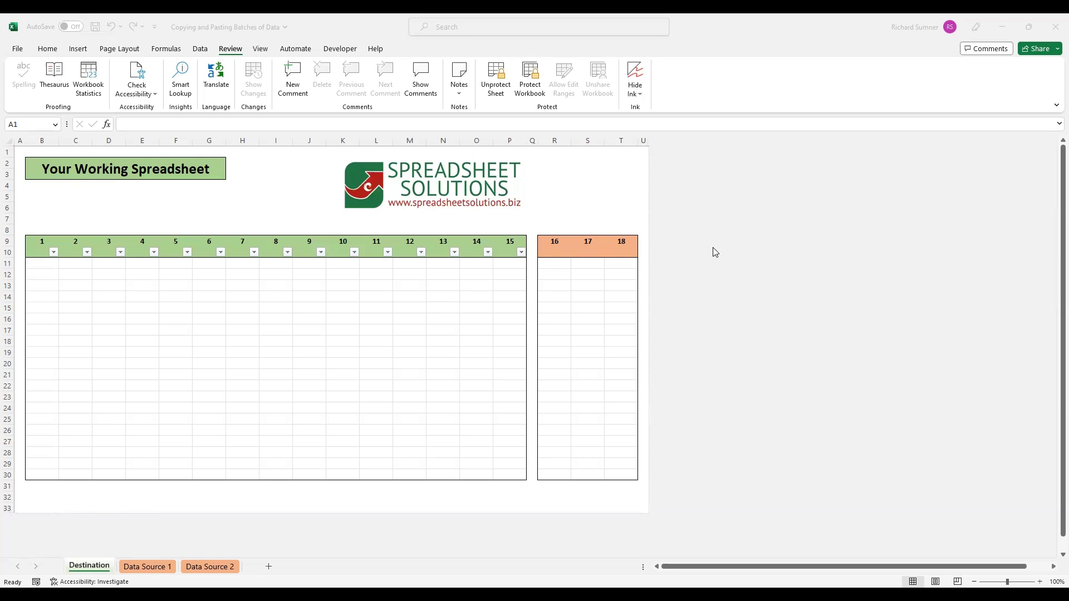
Copy the data block B11:P30 from the Data Source 2 sheet and go back to the Destination sheet
click(210, 566)
drag(44, 266, 521, 476)
right_click(417, 383)
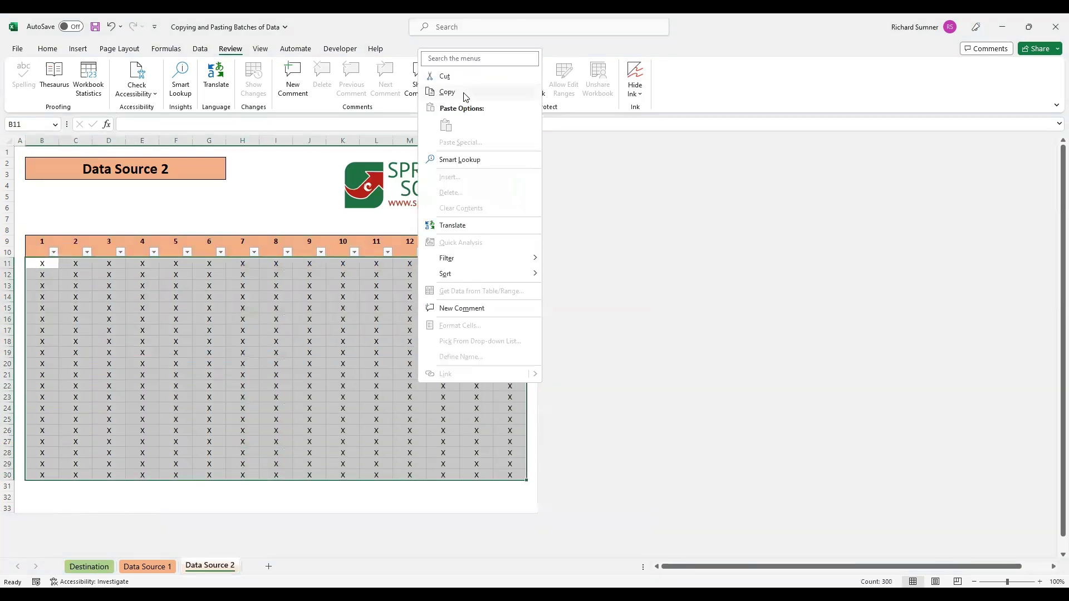
key(c)
key(ctrl+Page_Up)
key(ctrl+Page_Up)
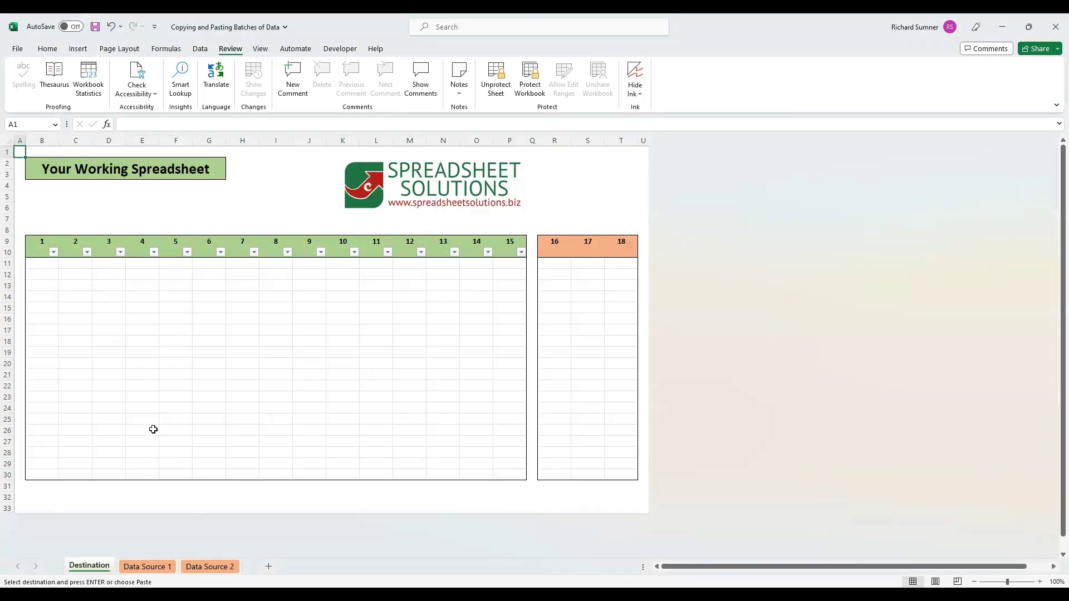
Try to paste the copied block as values starting at cell F18 of the Destination sheet
right_click(167, 346)
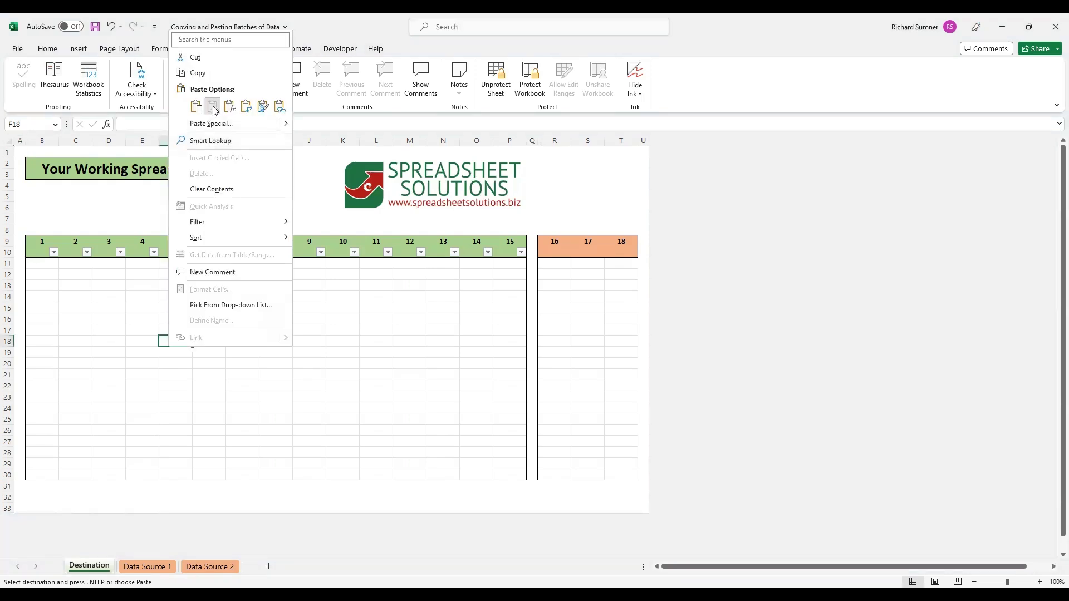
key(Return)
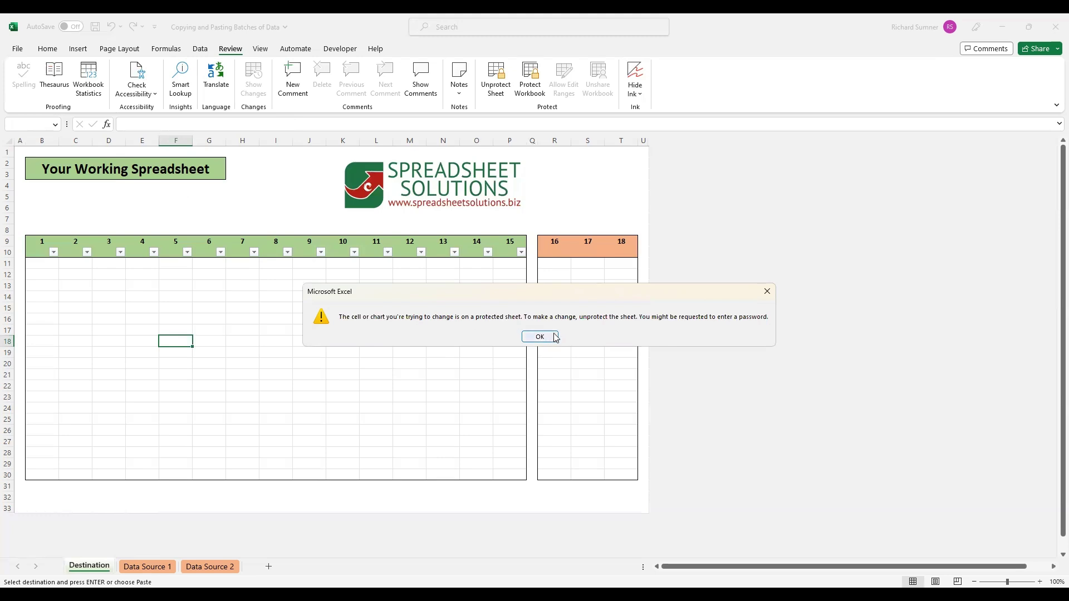
click(539, 337)
click(321, 304)
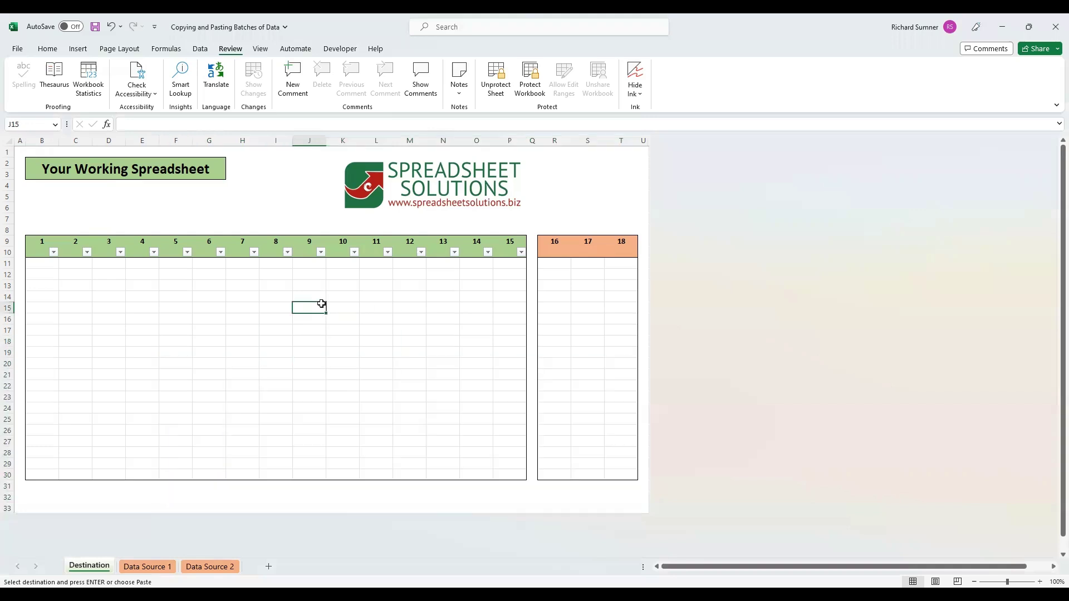
Examine the Destination layout by highlighting the table headers, including columns 16 to 18, and the column headed 9
key(ctrl+Home)
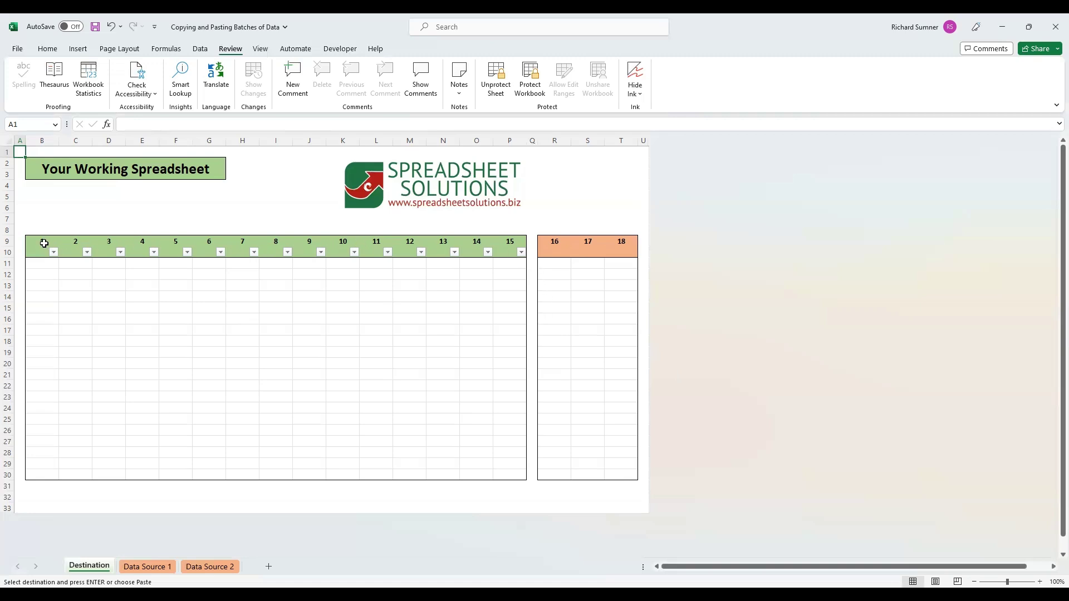
drag(44, 239, 615, 247)
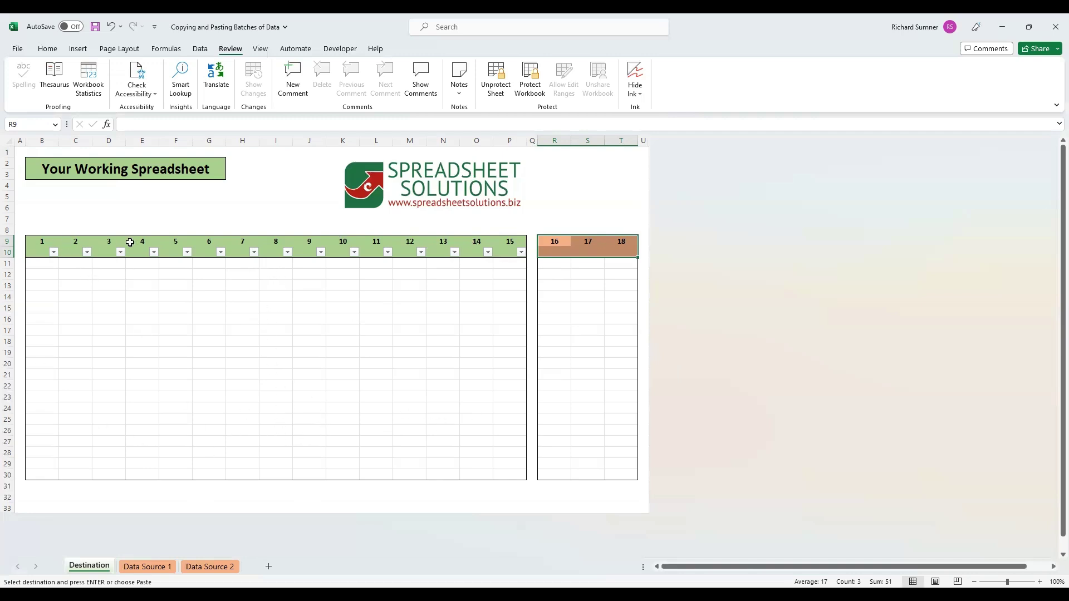
drag(310, 242, 305, 466)
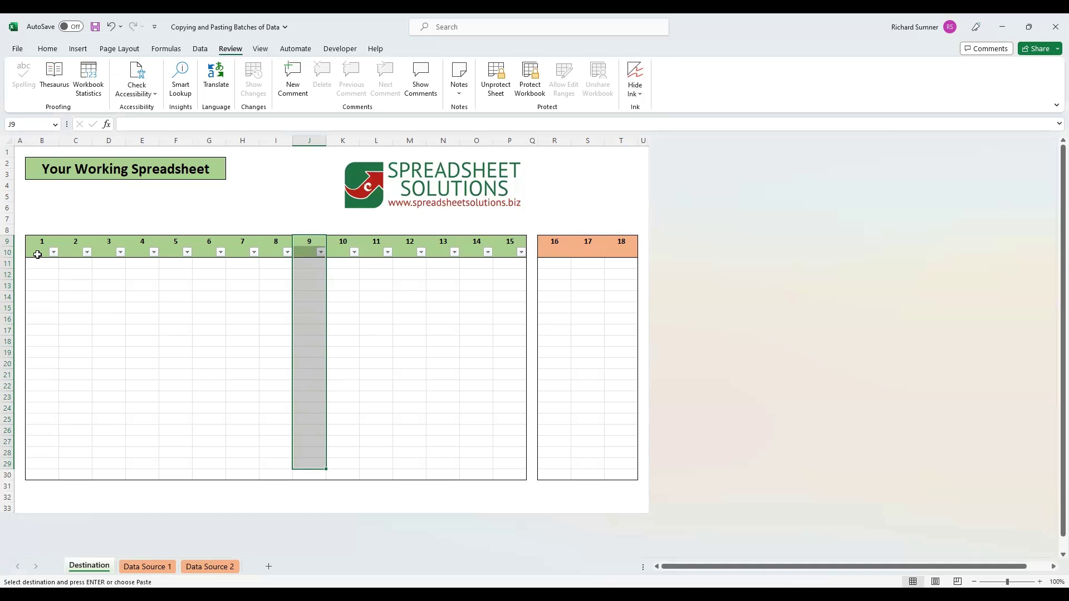
Clear the contents of the data area B11:P30 on the Destination sheet
drag(36, 262, 499, 473)
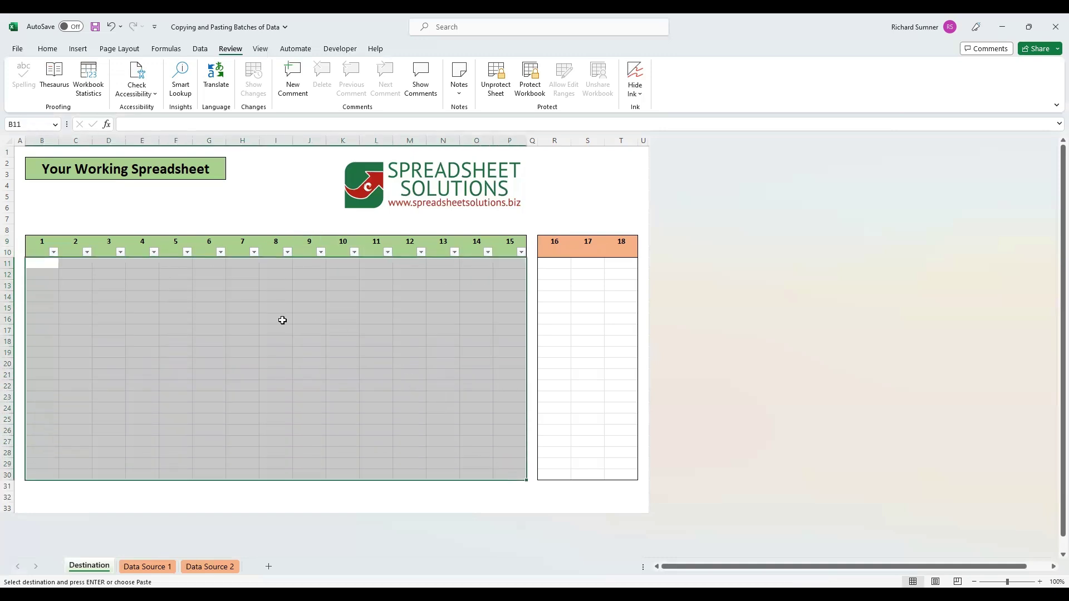
right_click(203, 330)
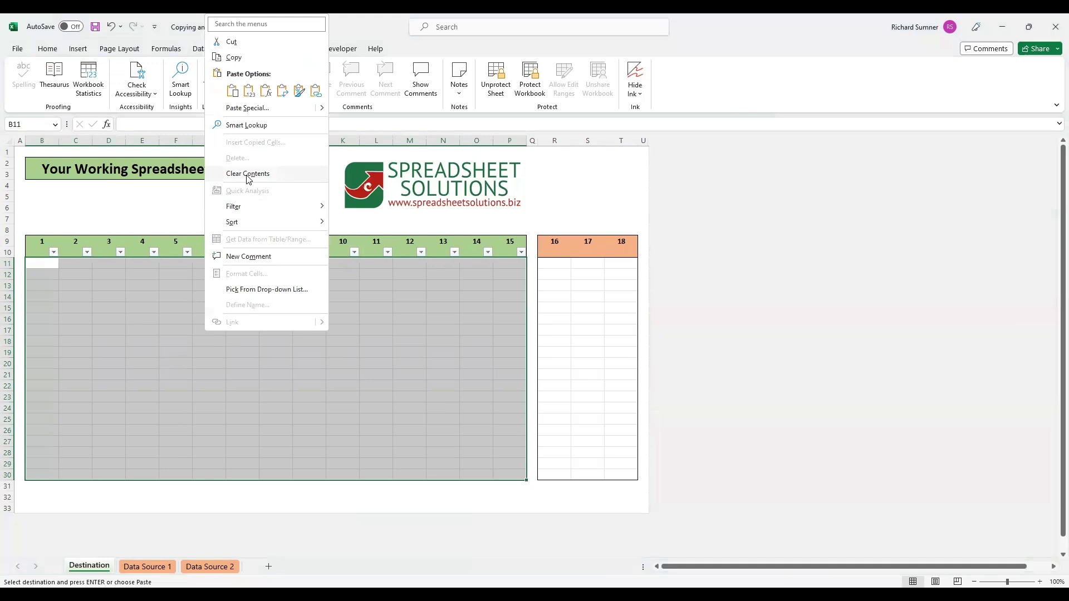
click(249, 174)
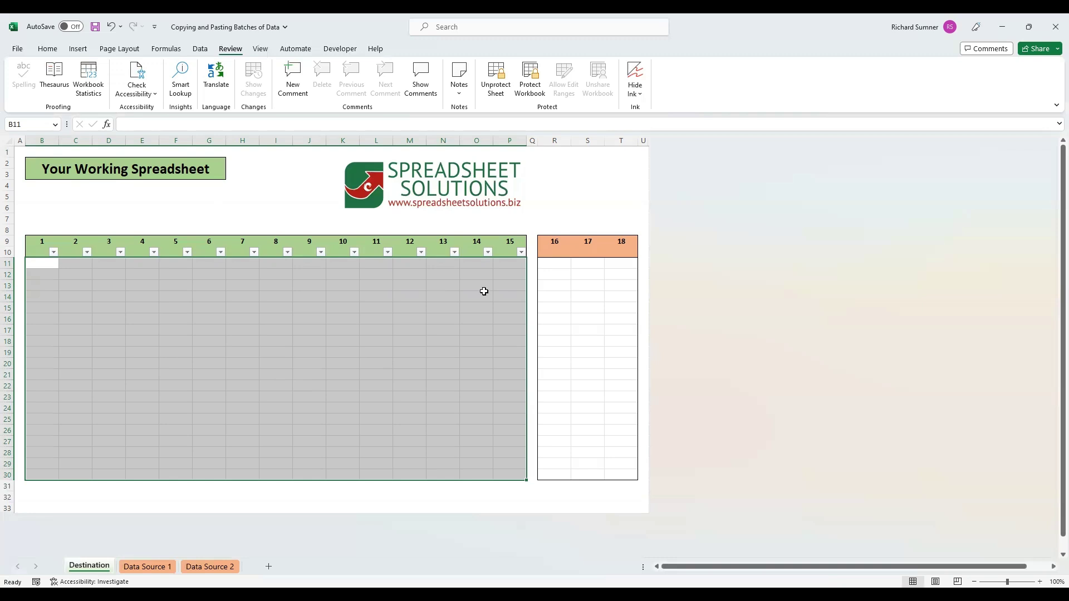
Check which cell commands are available for the R11:T30 block and cell Q11 on the Destination sheet, and reselect cell A1
drag(552, 263, 618, 475)
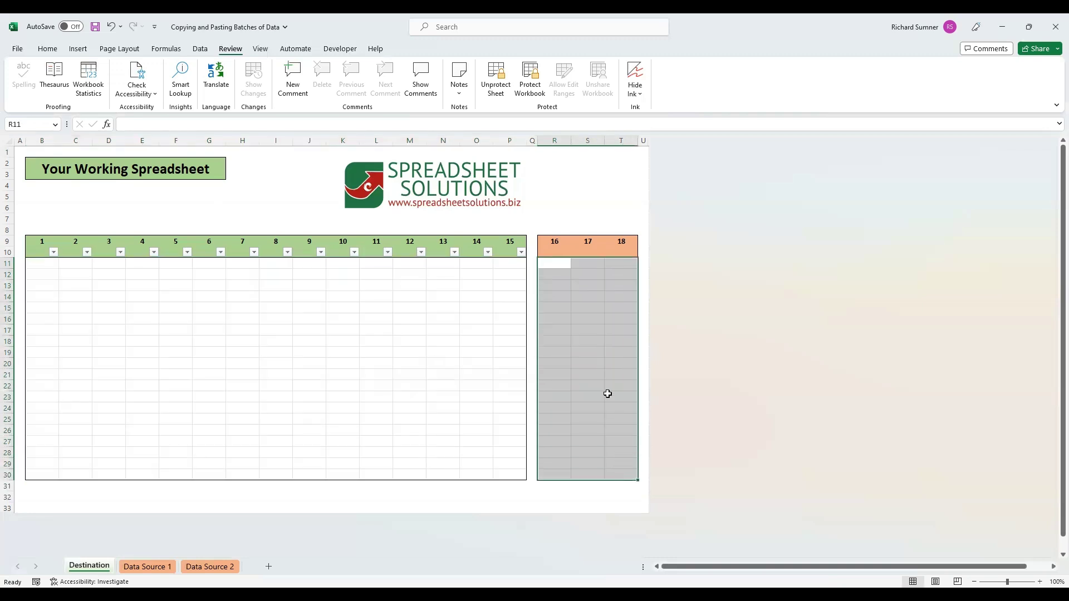
right_click(641, 309)
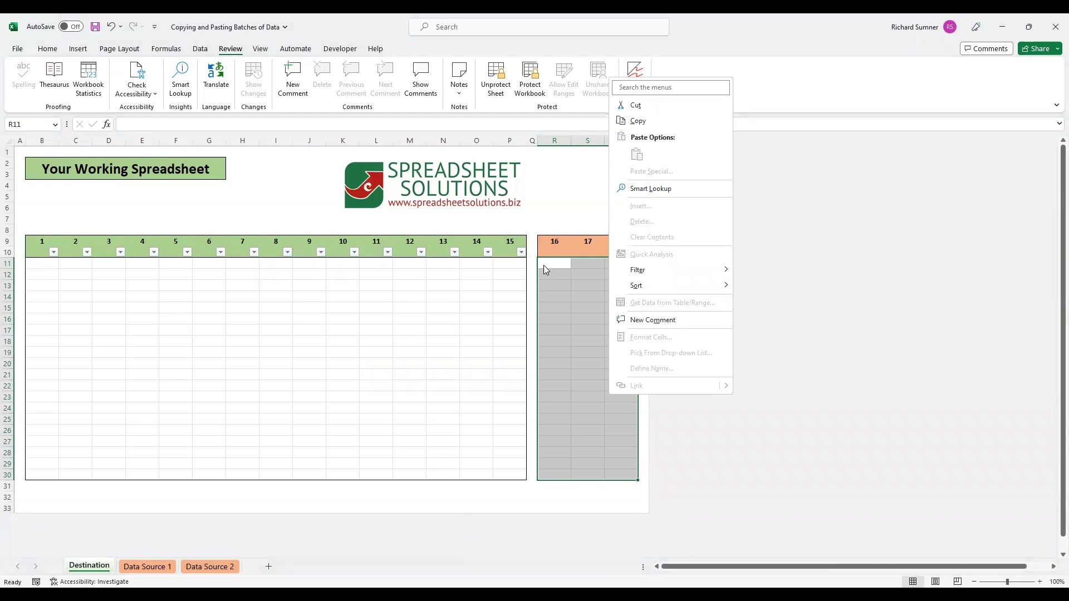
drag(519, 264, 42, 472)
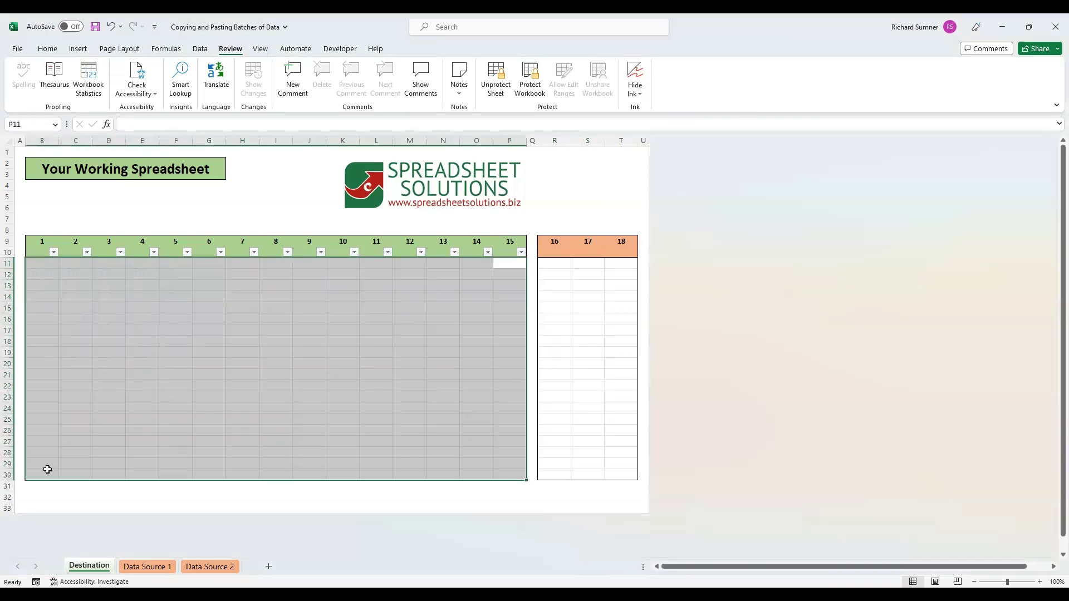
drag(530, 262, 484, 287)
click(530, 262)
right_click(531, 262)
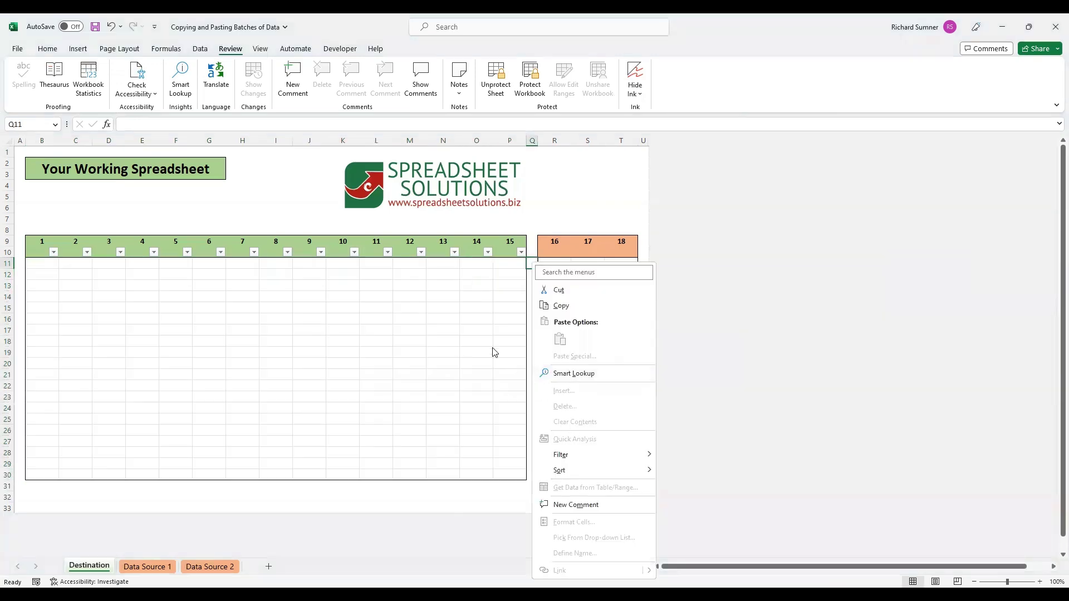
key(Escape)
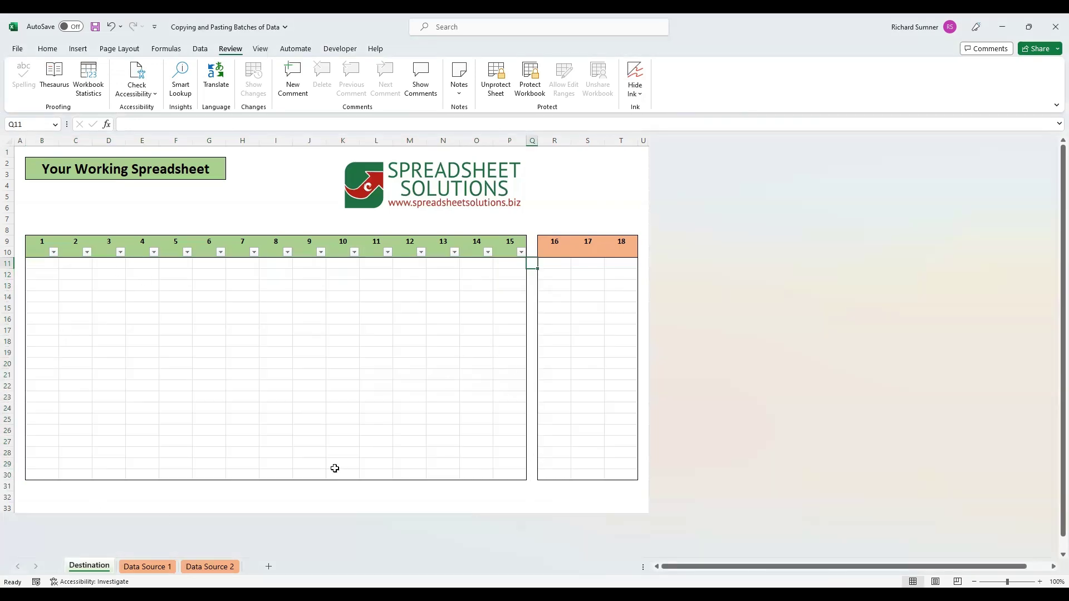
click(20, 151)
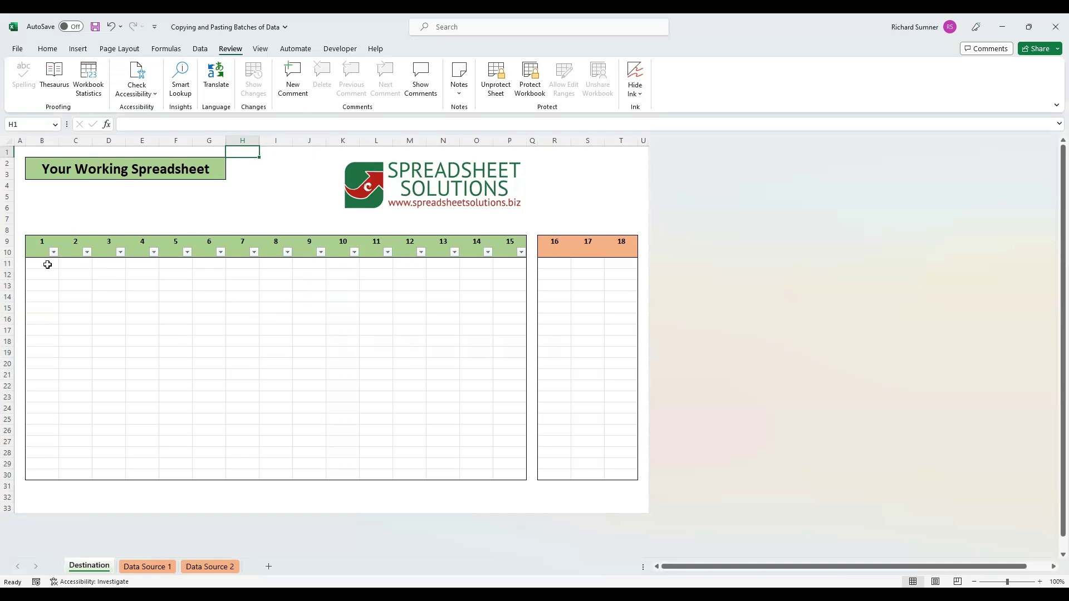
click(20, 151)
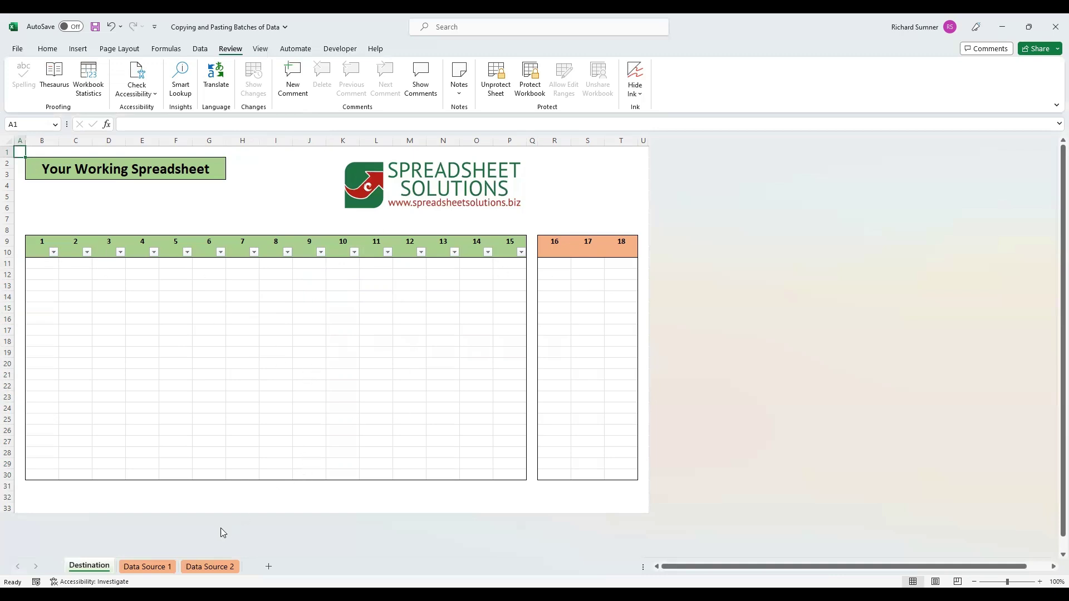
Review the Data Source 1 and Data Source 2 sheets, deselect the block on Data Source 2, and return to Data Source 1
click(160, 568)
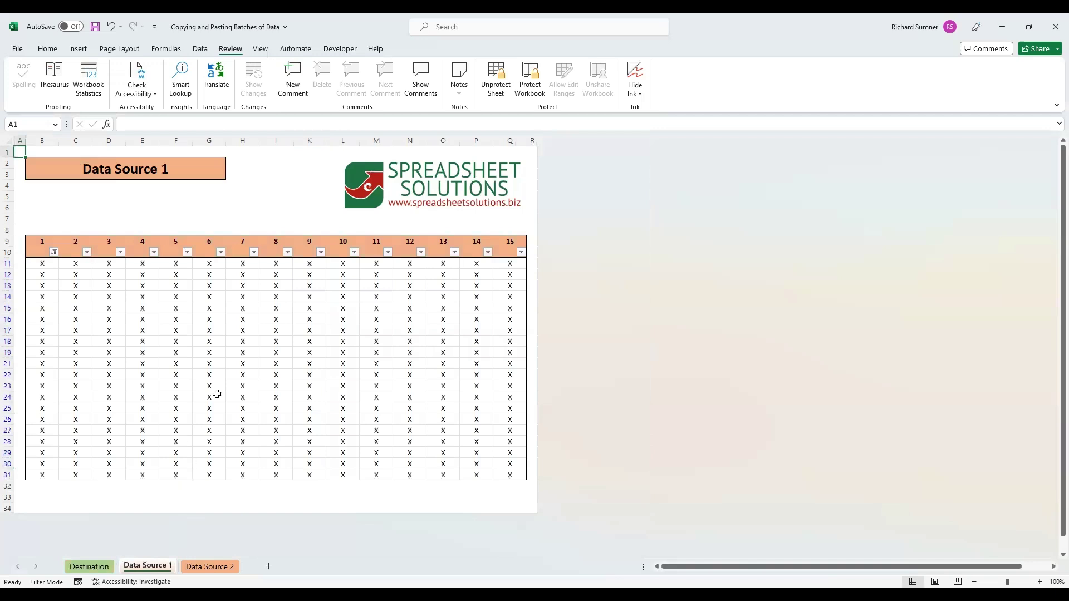
click(222, 567)
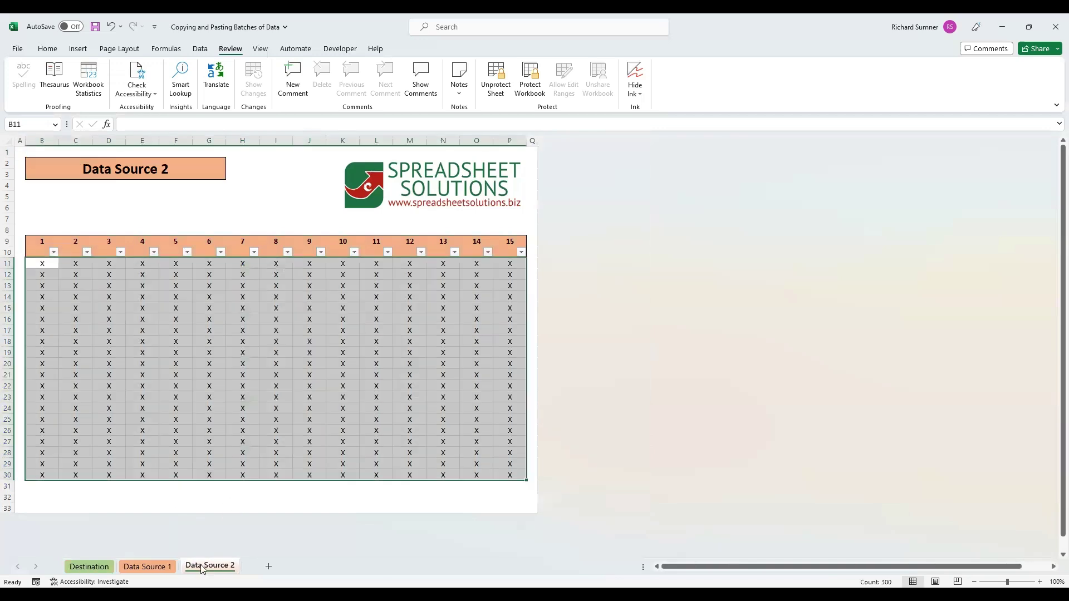
click(20, 151)
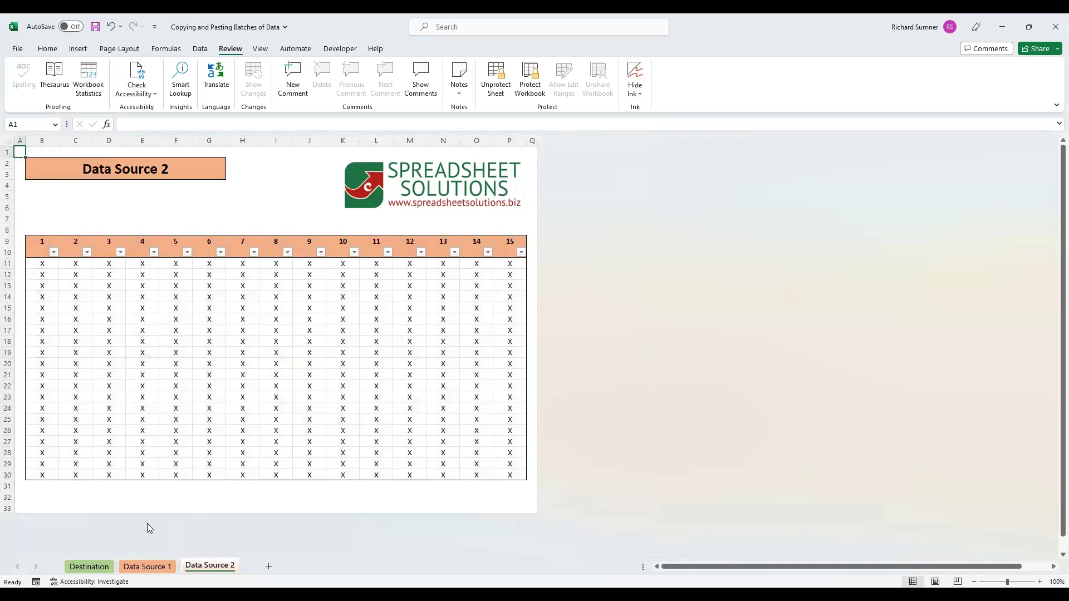
click(147, 566)
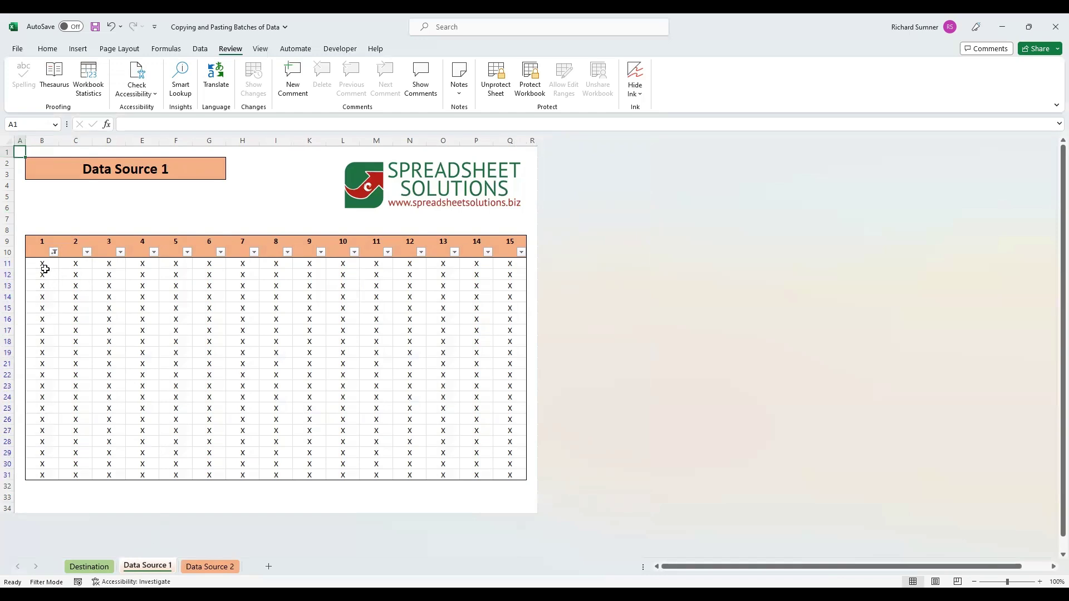
drag(44, 267, 507, 475)
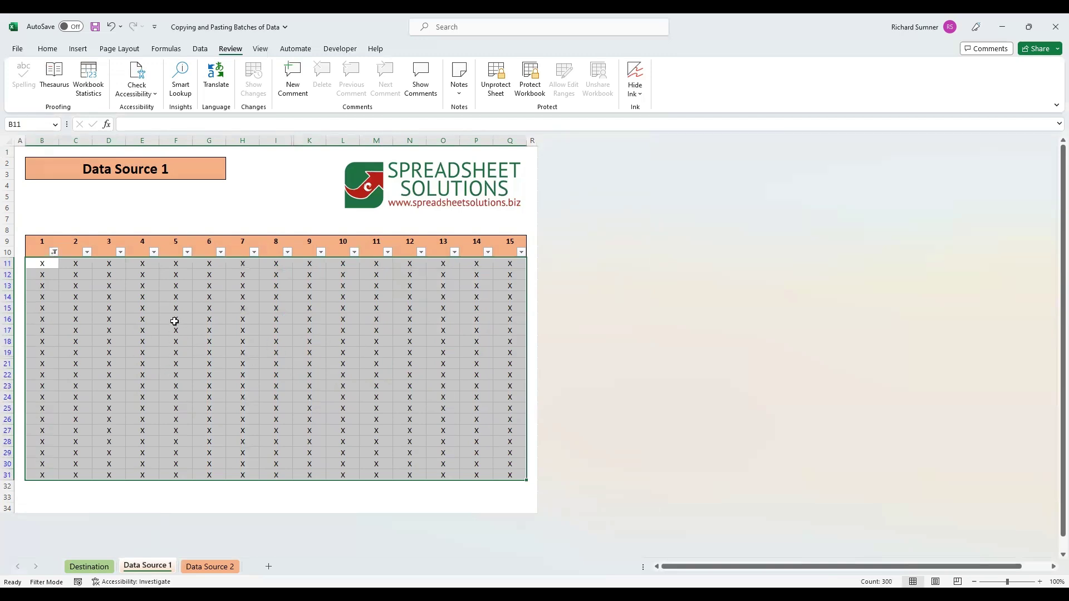
right_click(173, 315)
click(204, 295)
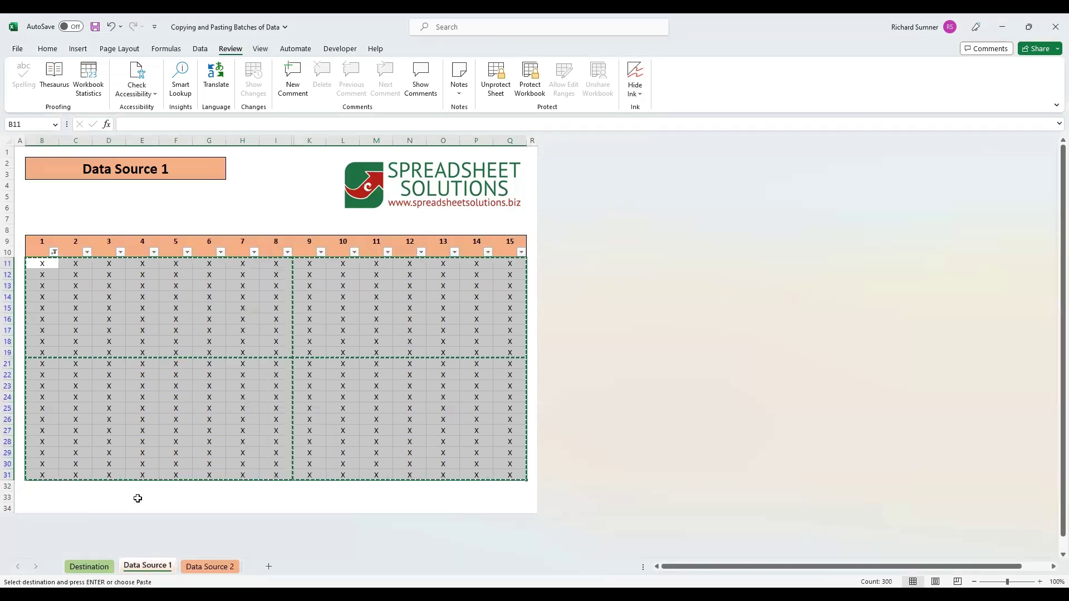
click(179, 409)
key(Escape)
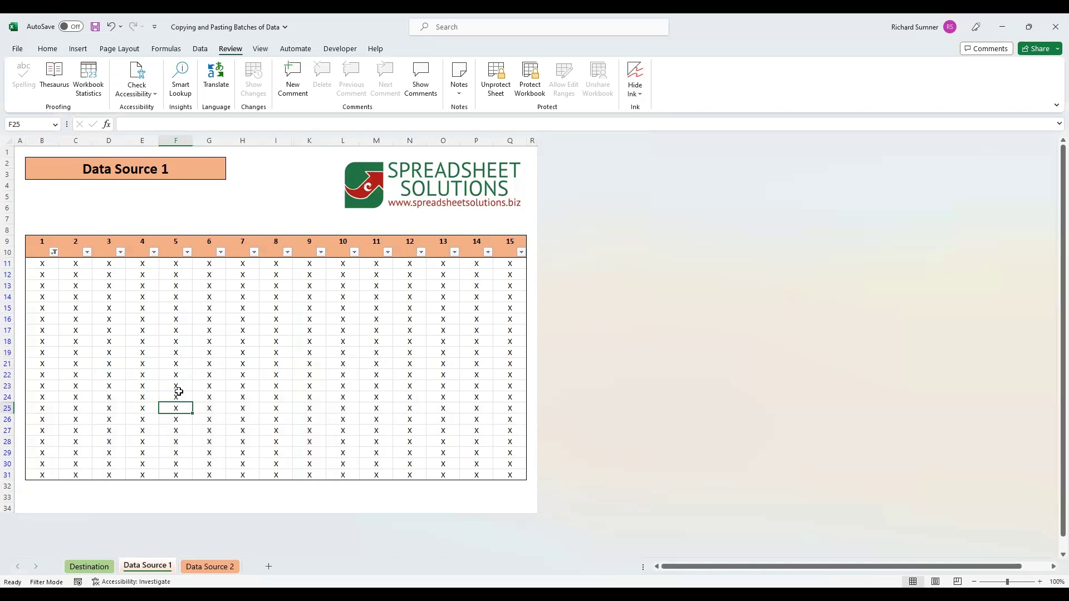
Copy the filtered data block B11:Q31 from Data Source 1 and paste it as values at B11 of the Destination sheet
drag(48, 264, 497, 470)
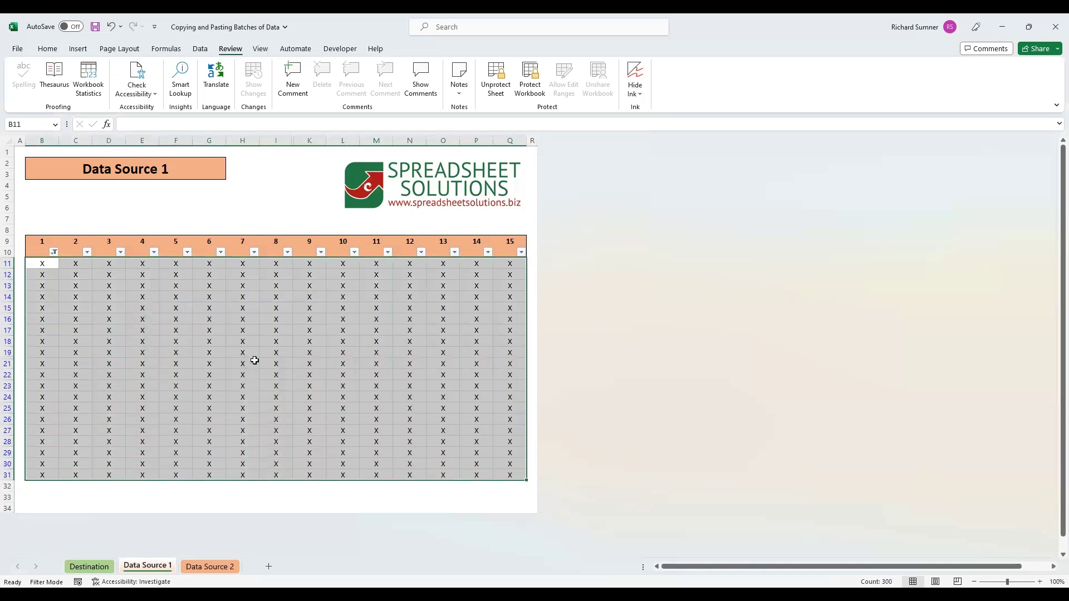
right_click(255, 361)
click(293, 71)
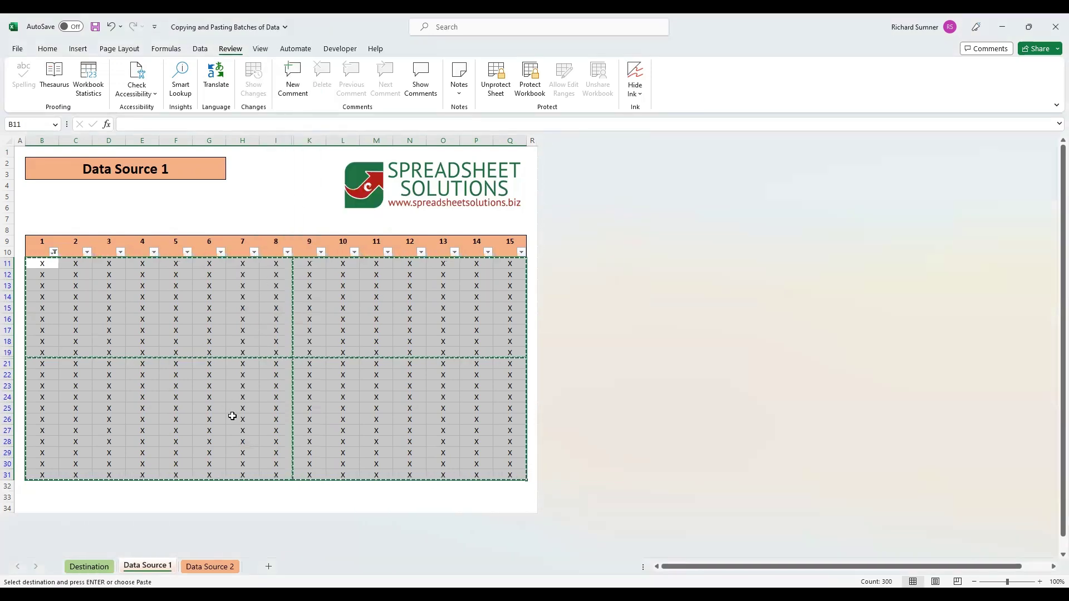
click(90, 566)
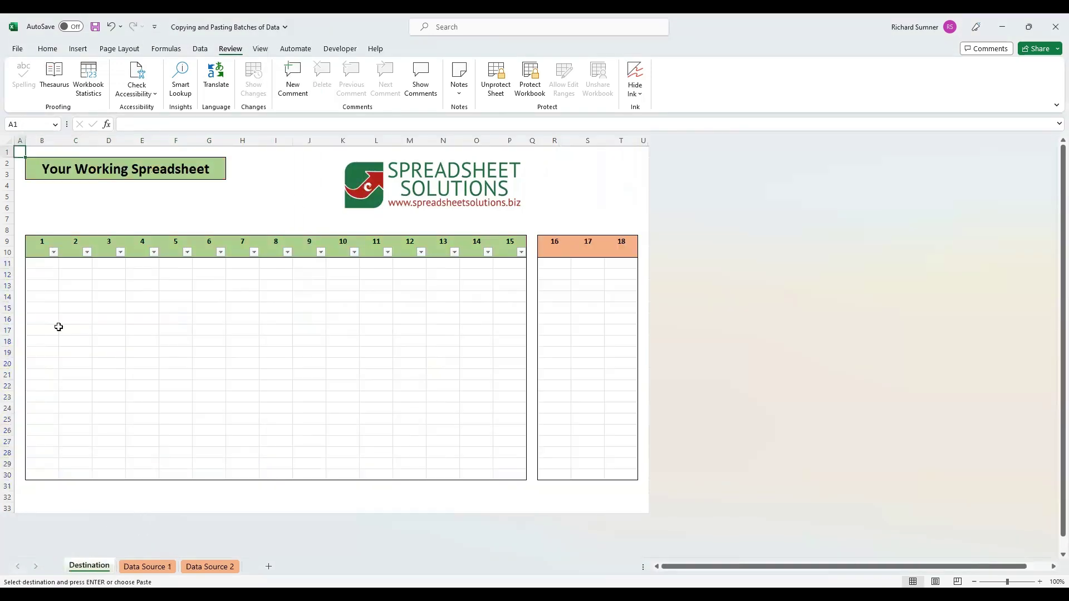
right_click(44, 265)
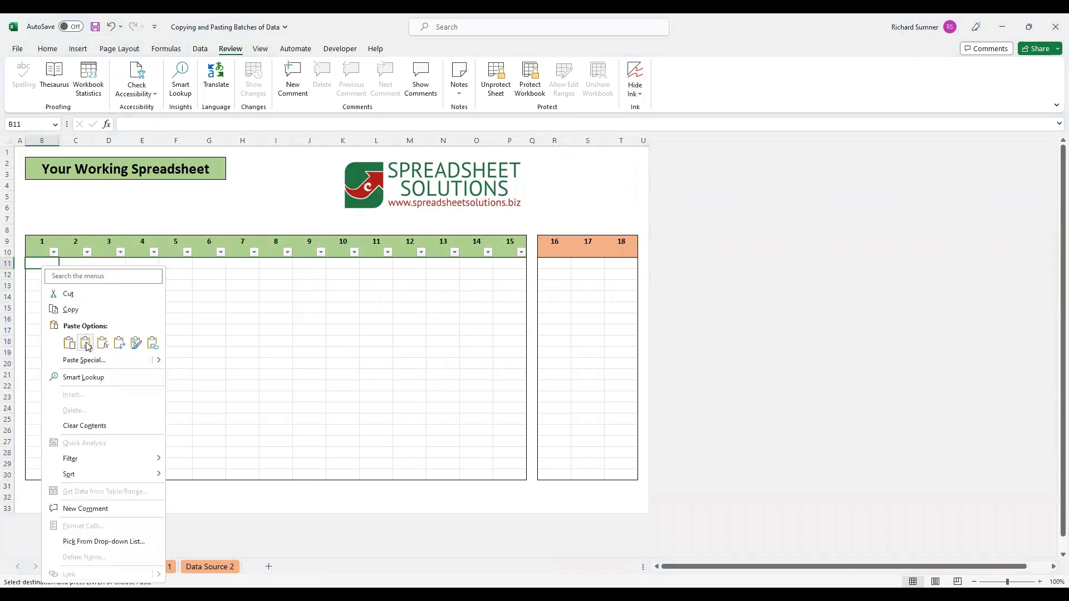
click(85, 345)
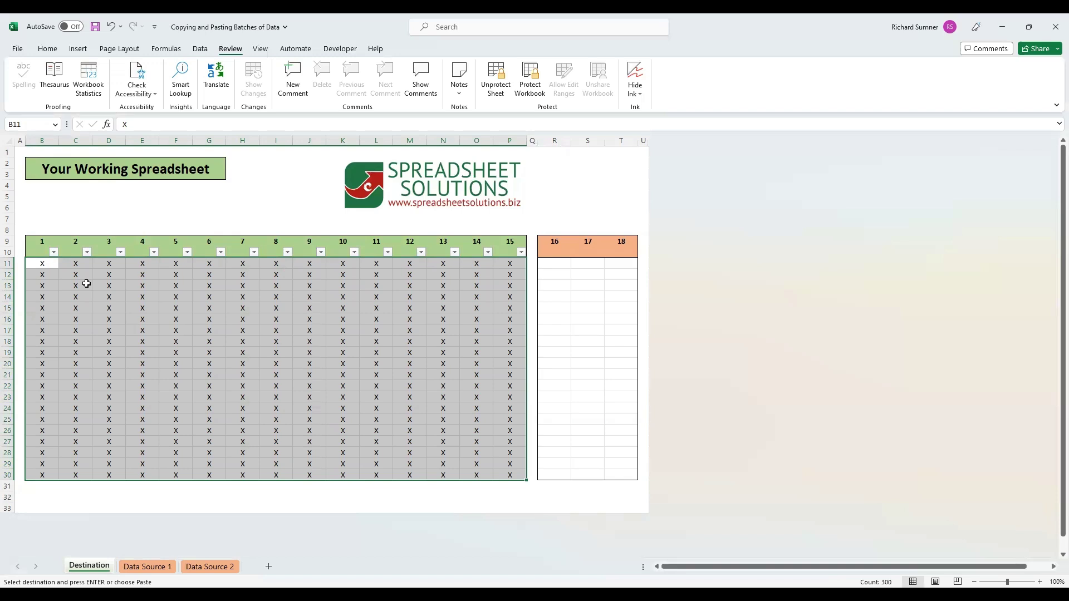
Delete all the pasted values from B11:P30 on the Destination sheet and select cell A1
key(BackSpace)
key(Return)
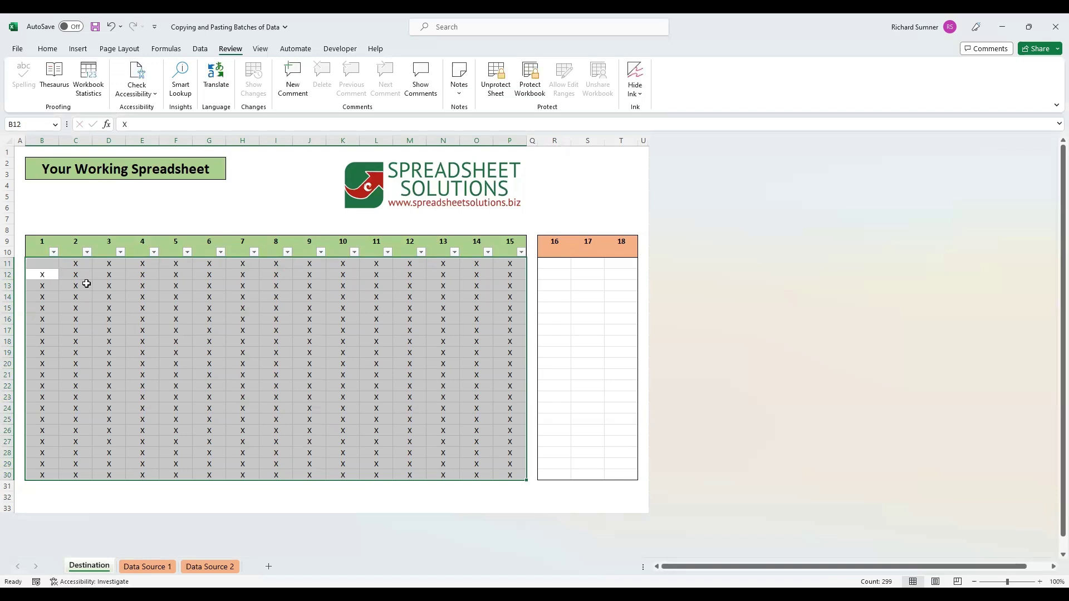
key(Delete)
click(21, 154)
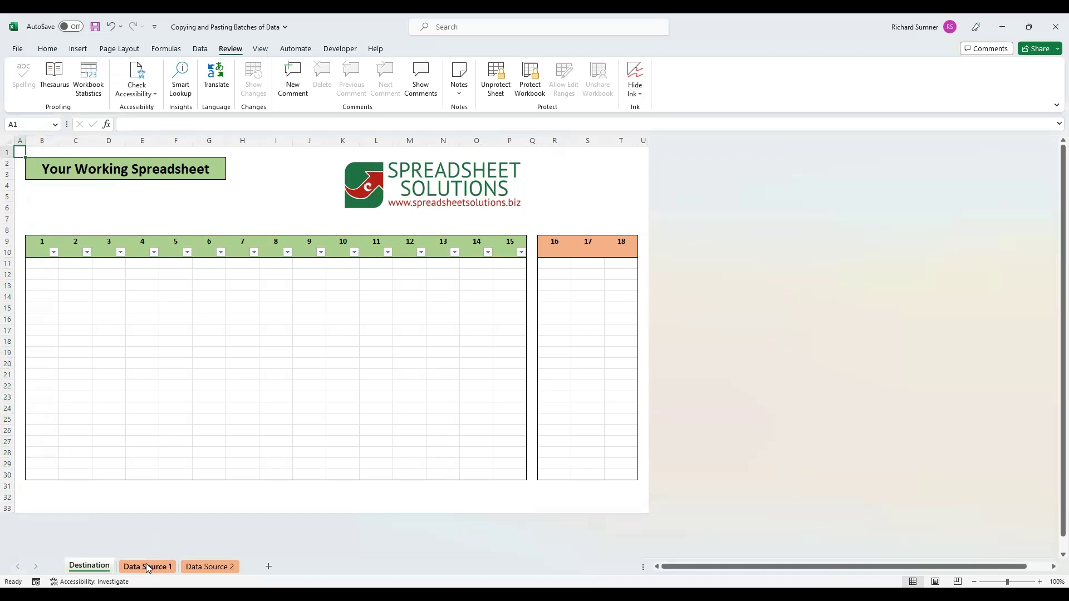
Open the Data Source 1 sheet, deselect its data block and remove the sheet protection
click(146, 565)
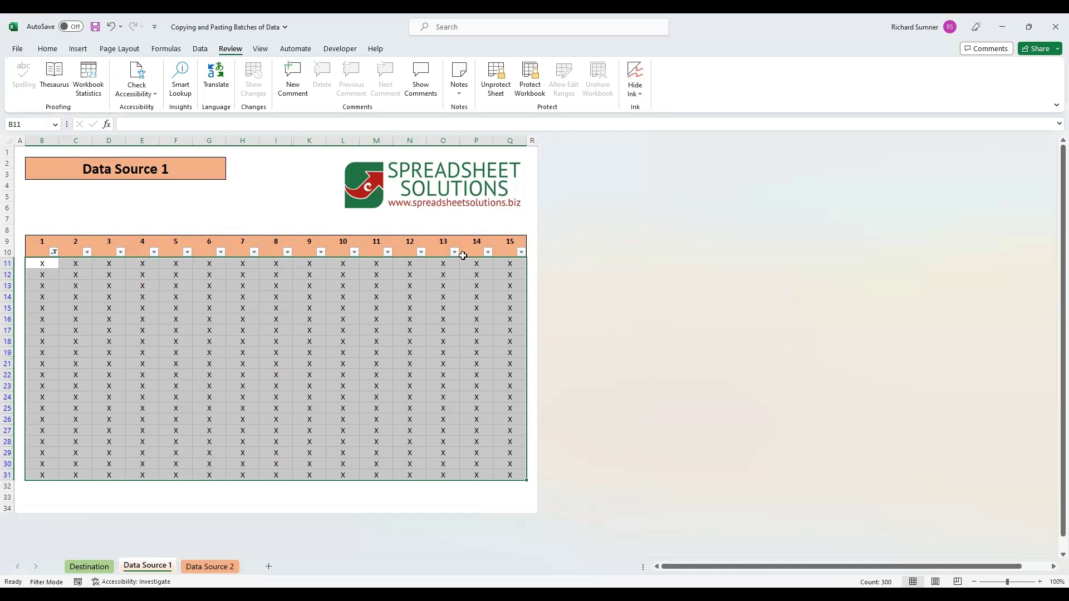
click(55, 209)
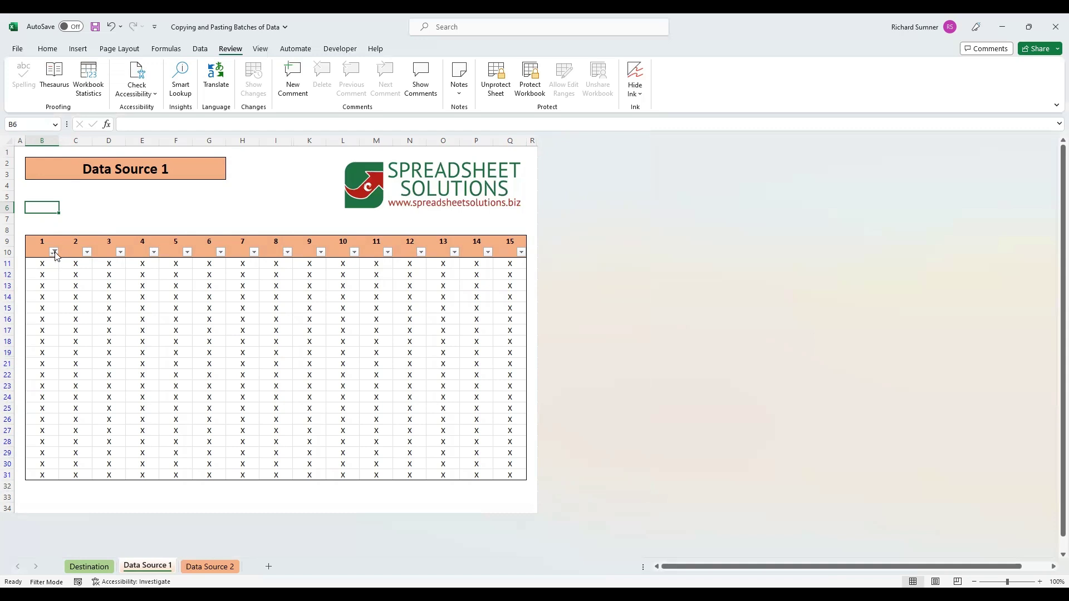
click(107, 215)
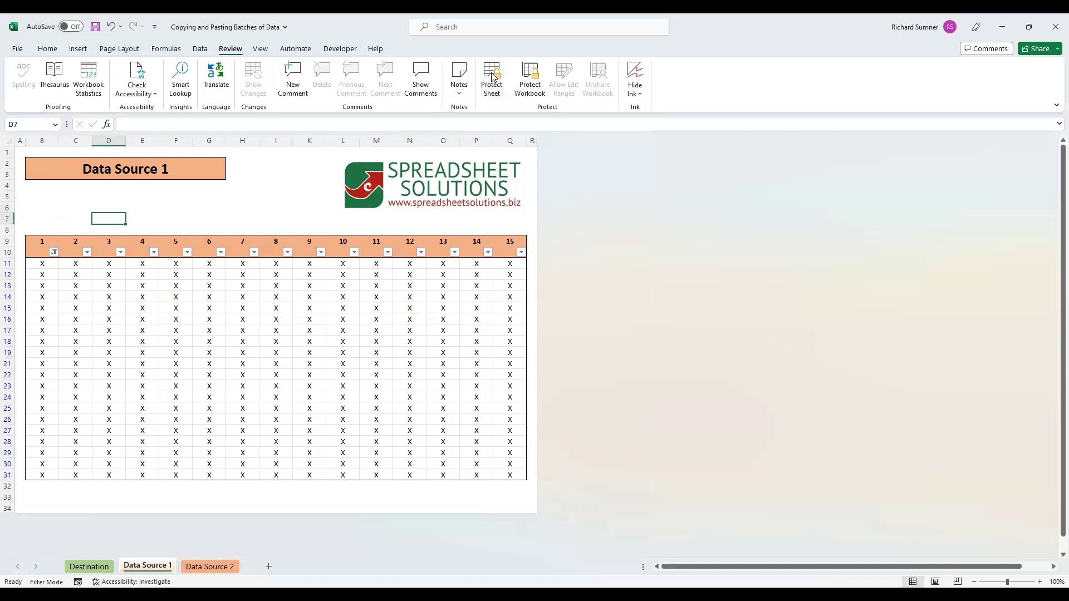
Reset the column 1 filter on Data Source 1 to show all values, including Y
click(493, 78)
click(52, 252)
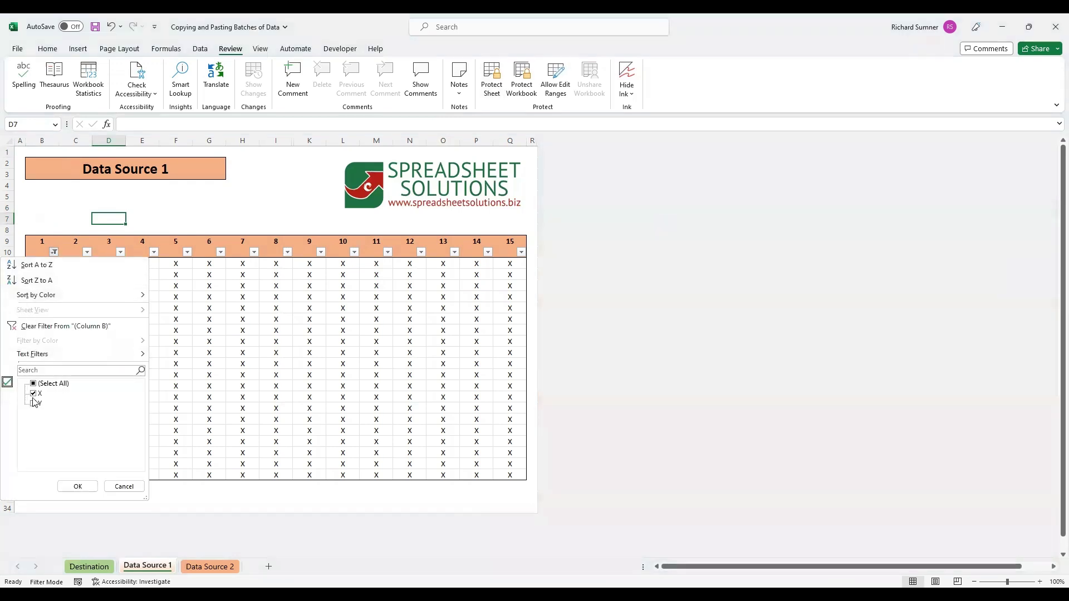
click(33, 384)
click(78, 487)
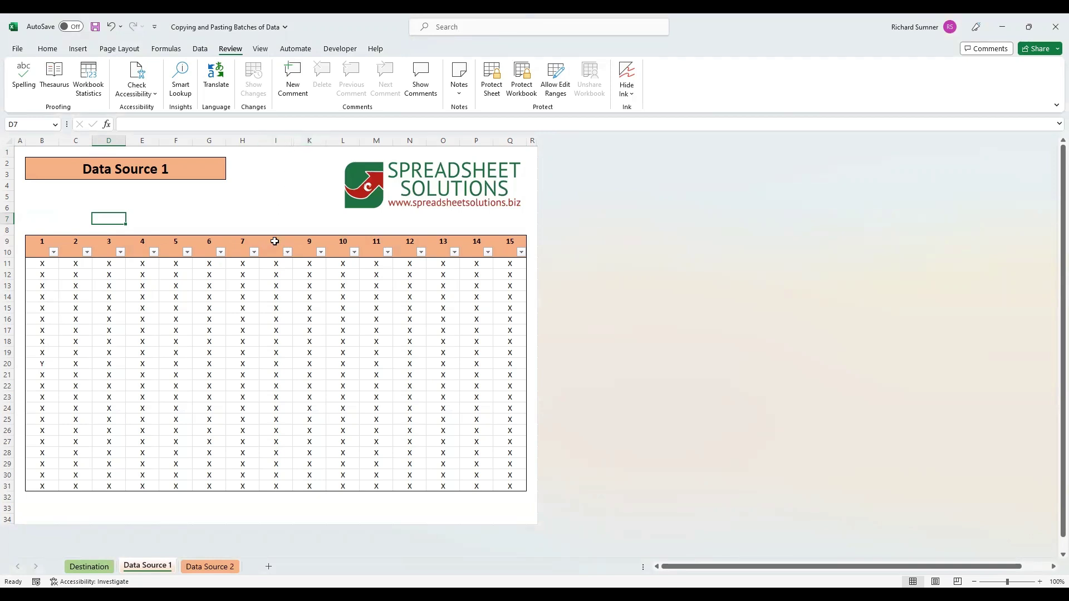
Unhide the hidden column J between columns I and K on Data Source 1
drag(277, 141, 300, 134)
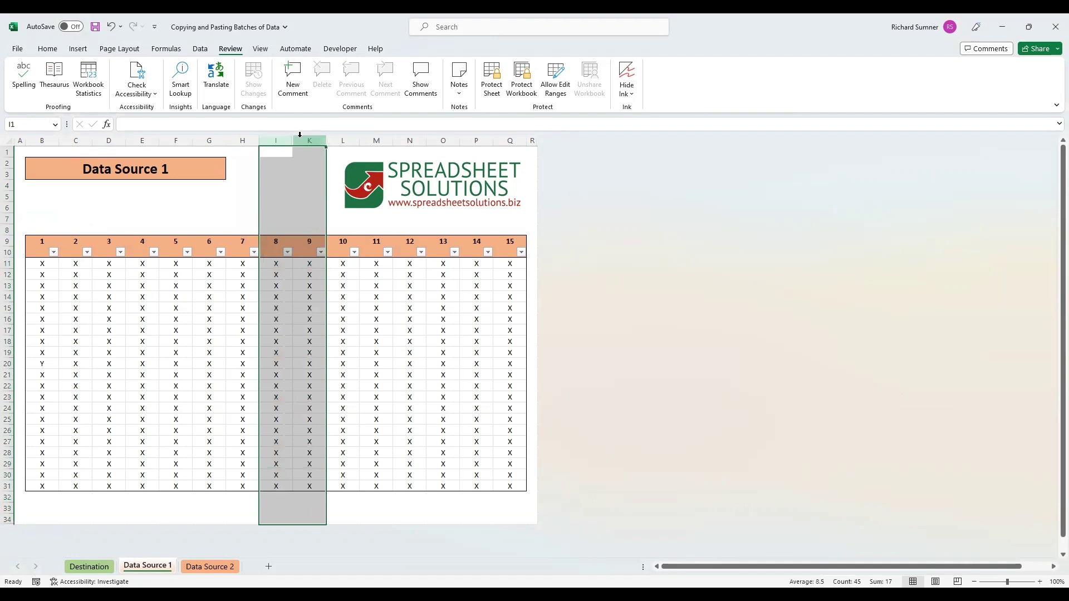
right_click(302, 140)
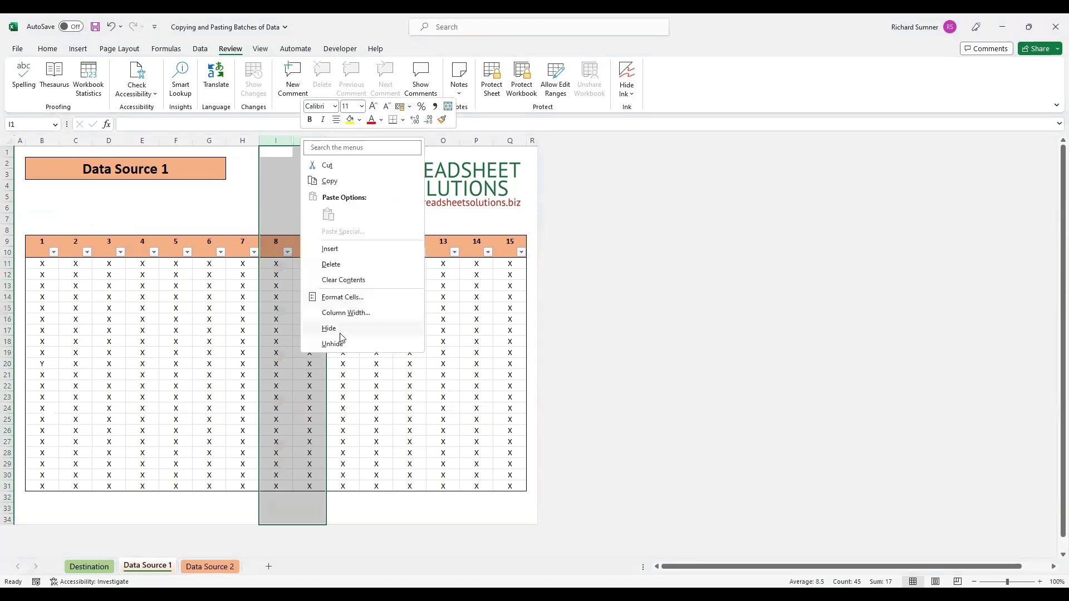
click(332, 344)
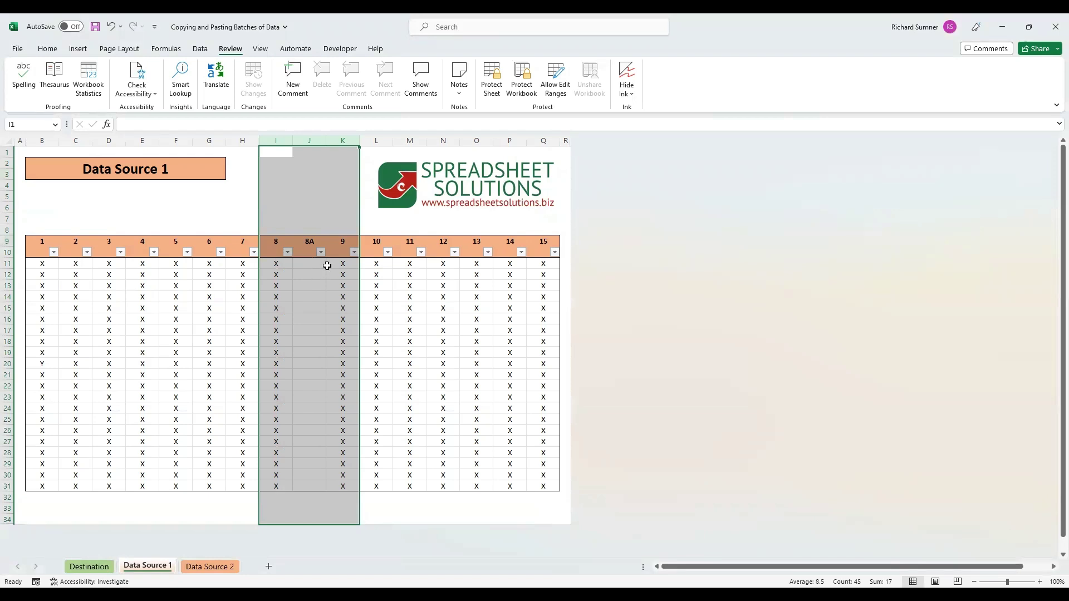
Try to paste the unfiltered block B11:Q31 from Data Source 1 as values at B11 of the Destination sheet, and select A1
drag(48, 265, 546, 487)
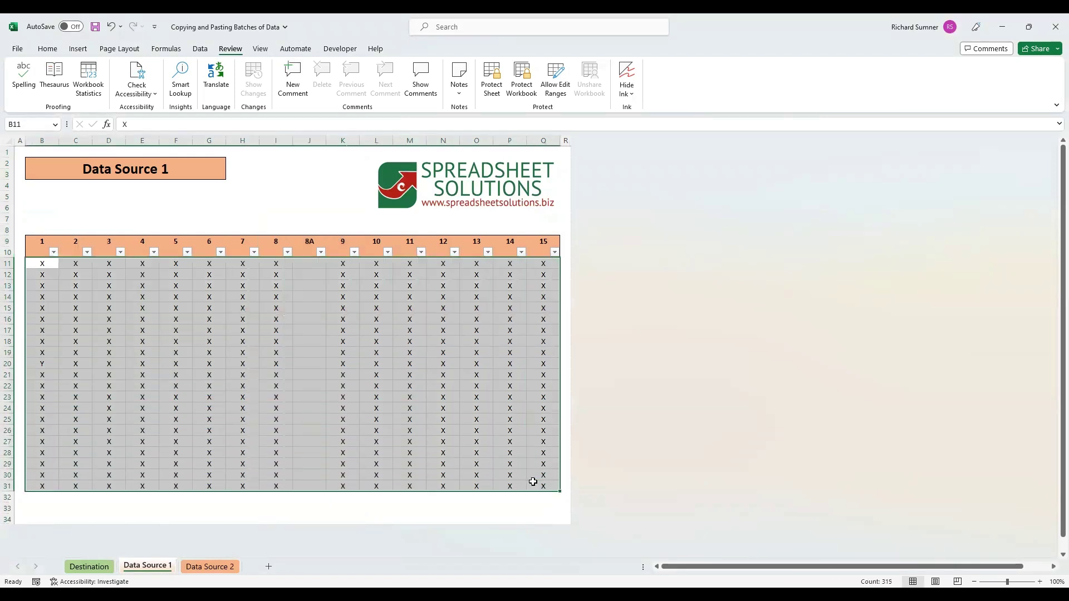
right_click(408, 346)
click(451, 281)
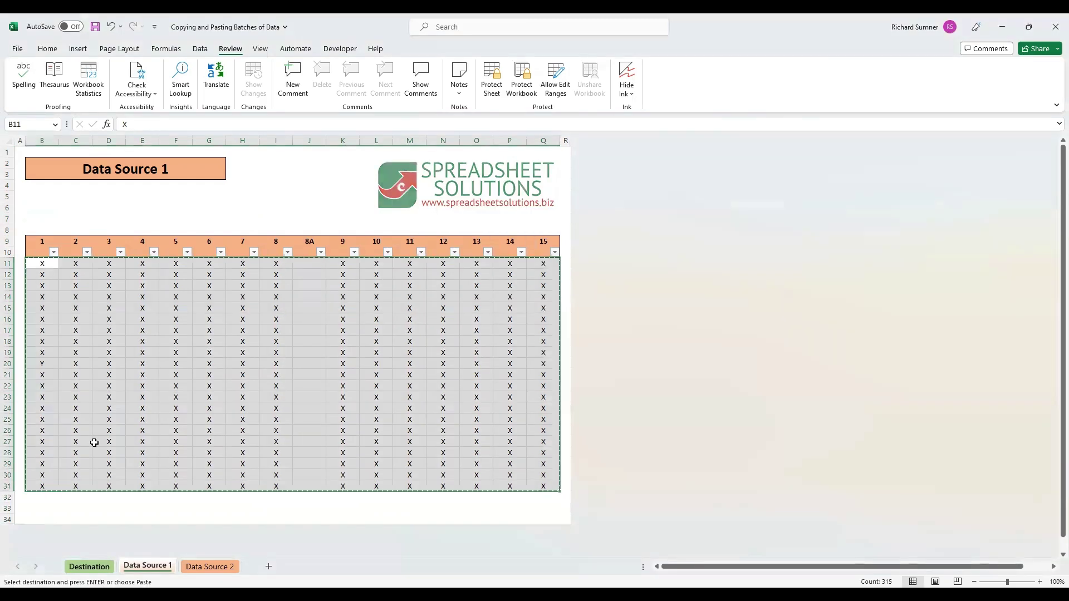
click(89, 566)
click(45, 263)
right_click(44, 263)
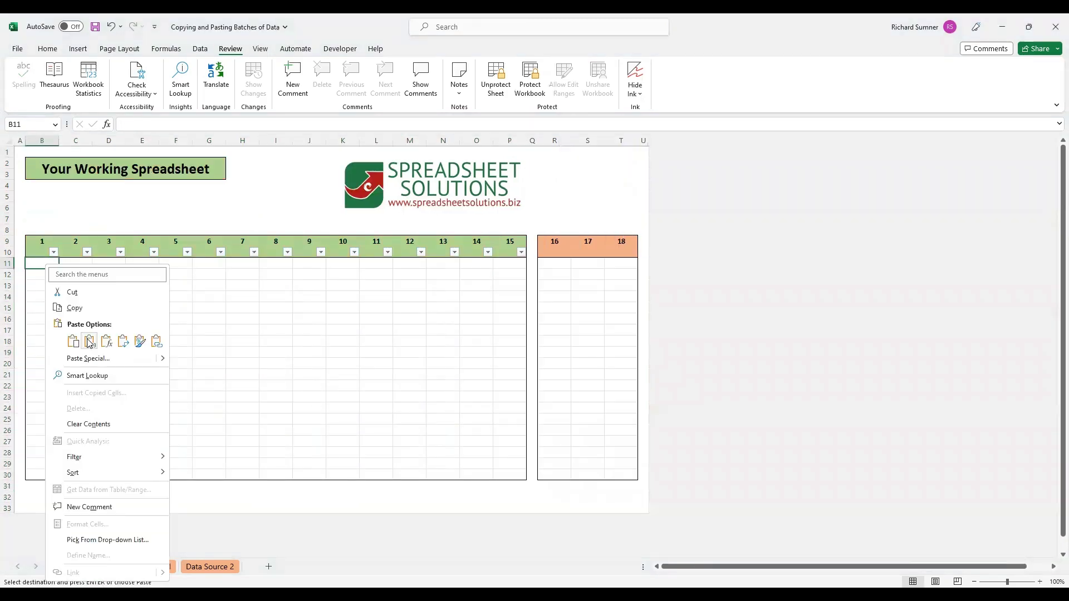
key(Return)
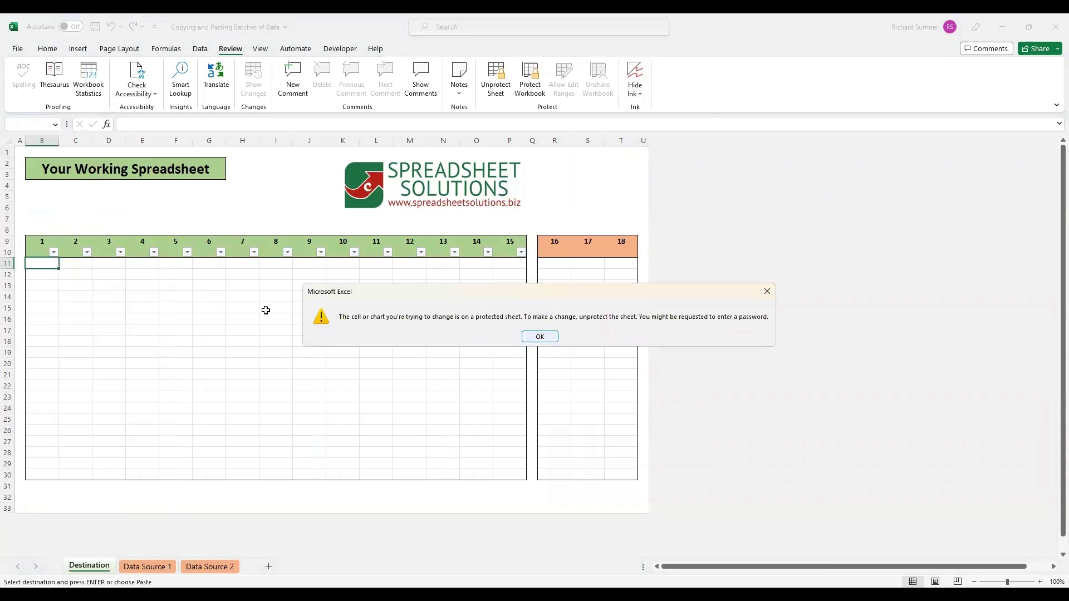
key(Return)
key(ctrl+Home)
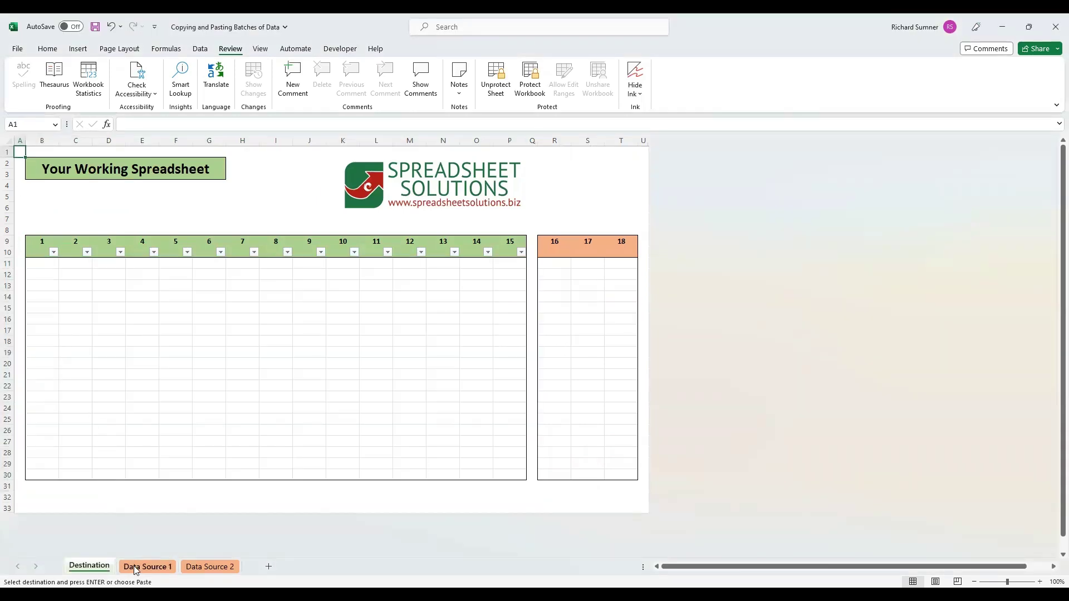
Hide column J, headed 8A, on the Data Source 1 sheet
click(134, 566)
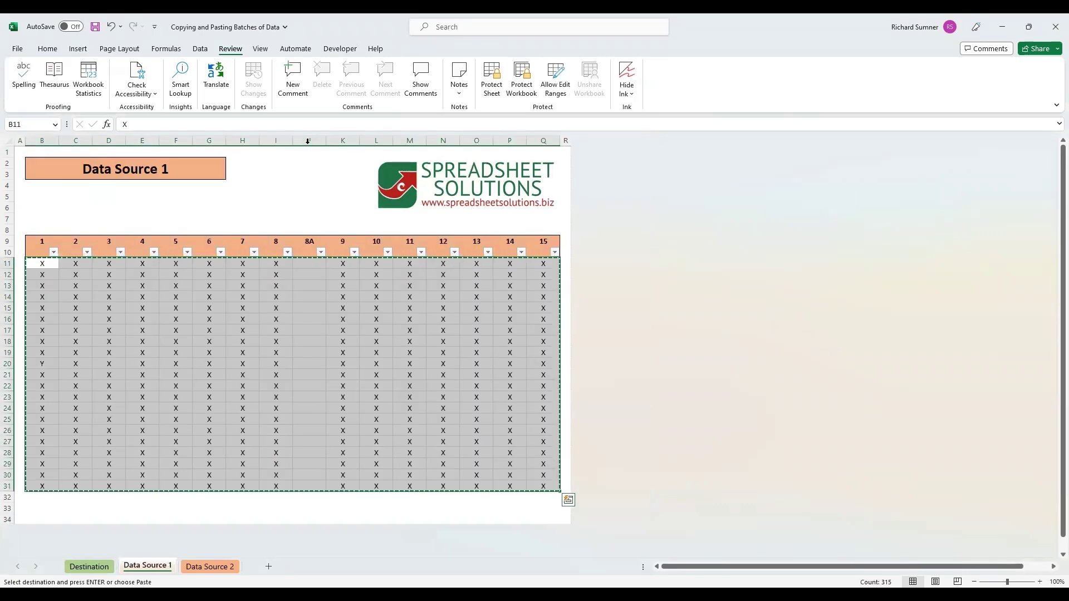
click(308, 141)
right_click(309, 142)
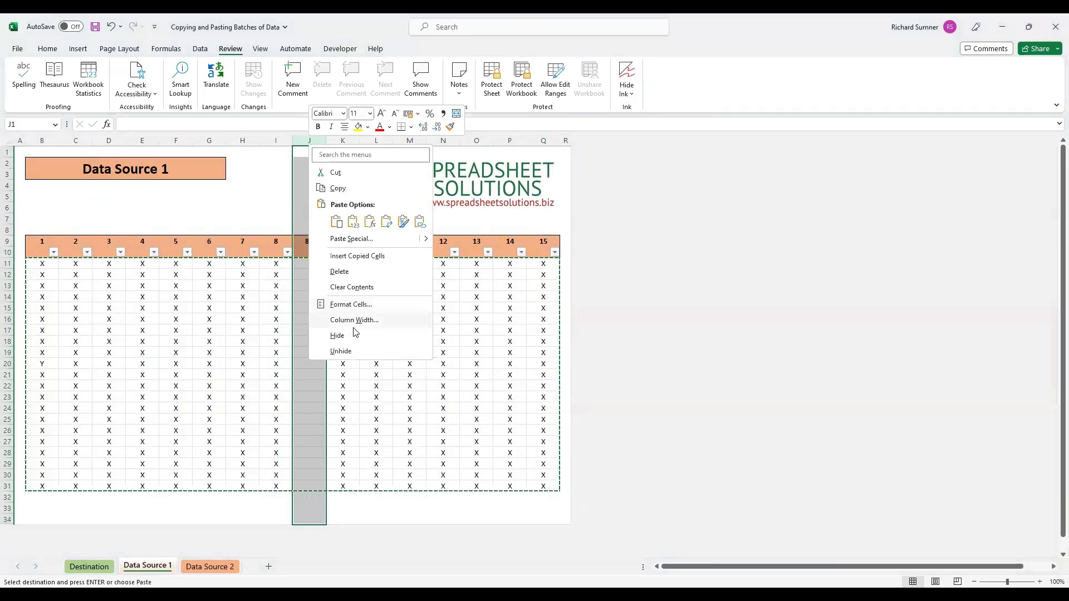
click(354, 334)
Filter column 1 on Data Source 1 to show only X by excluding Y, and select cell C16
click(54, 252)
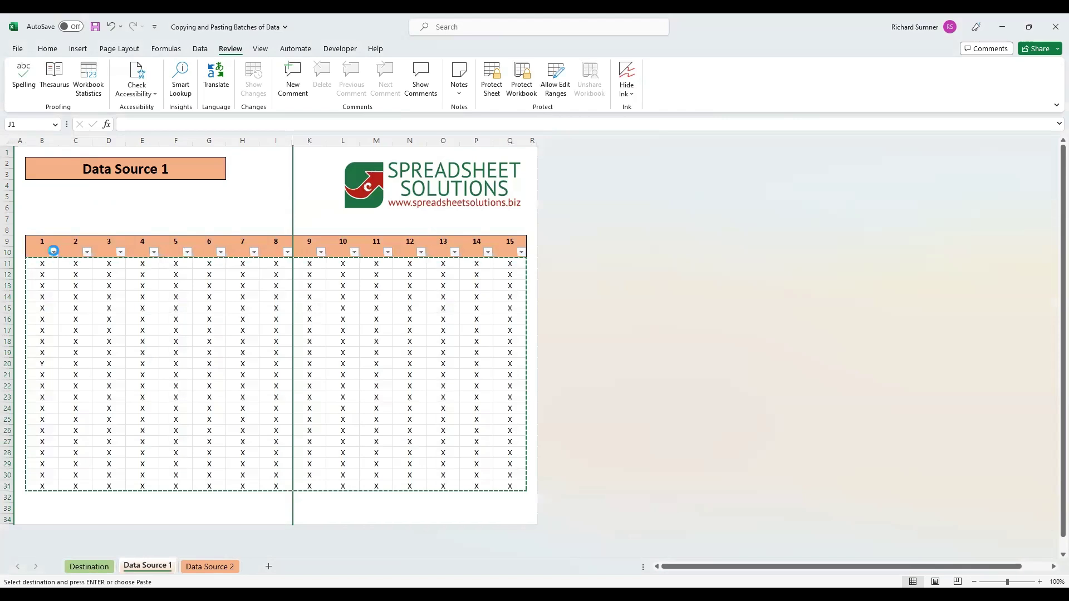
click(33, 394)
click(34, 394)
click(34, 404)
click(79, 487)
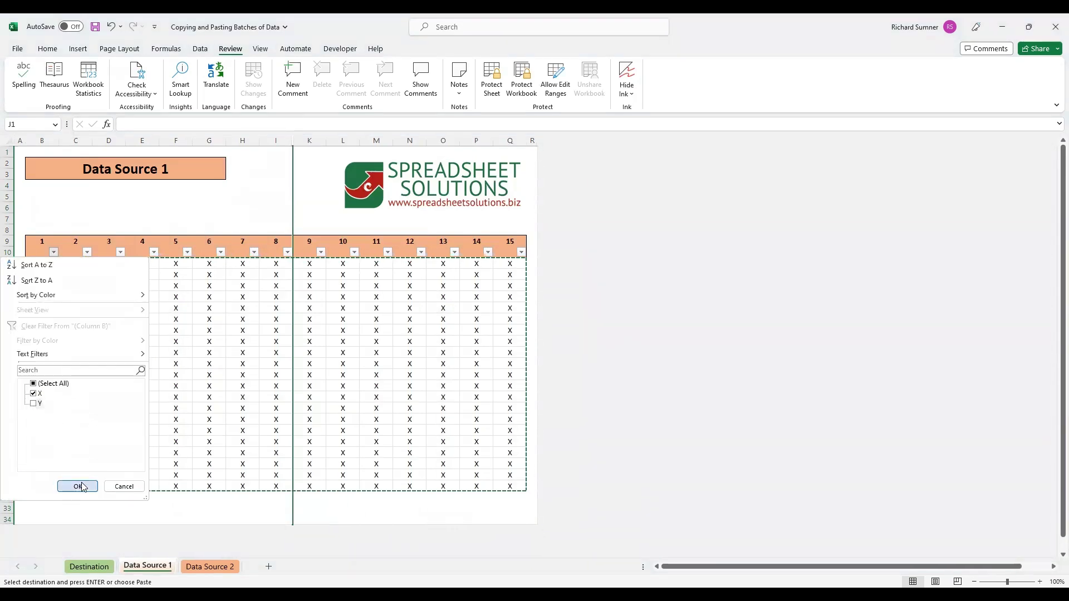
click(83, 323)
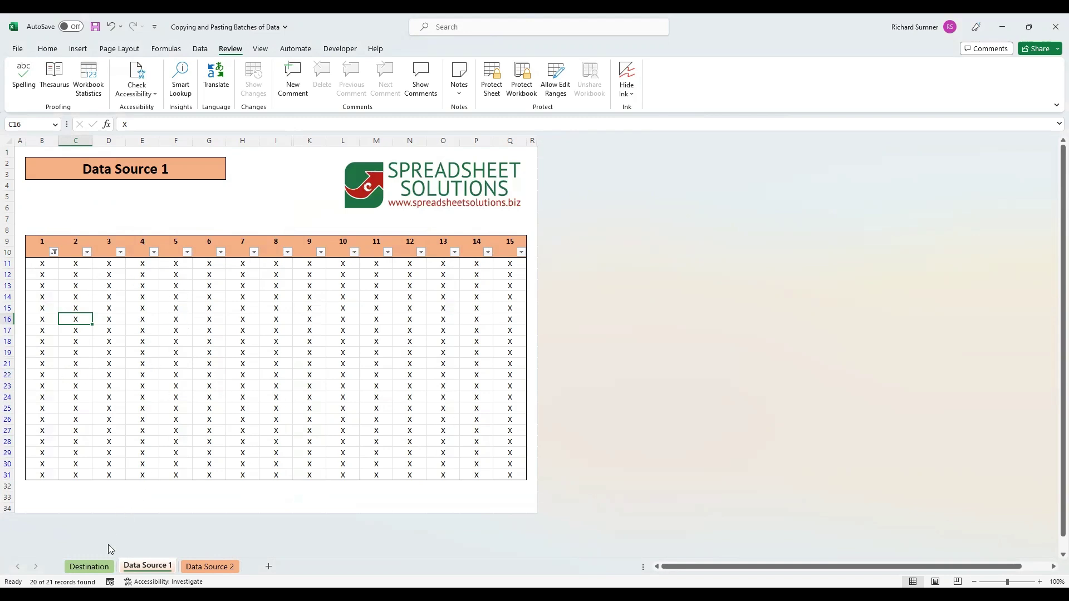
Review the Destination and Data Source 1 sheets and open Data Source 2
click(89, 567)
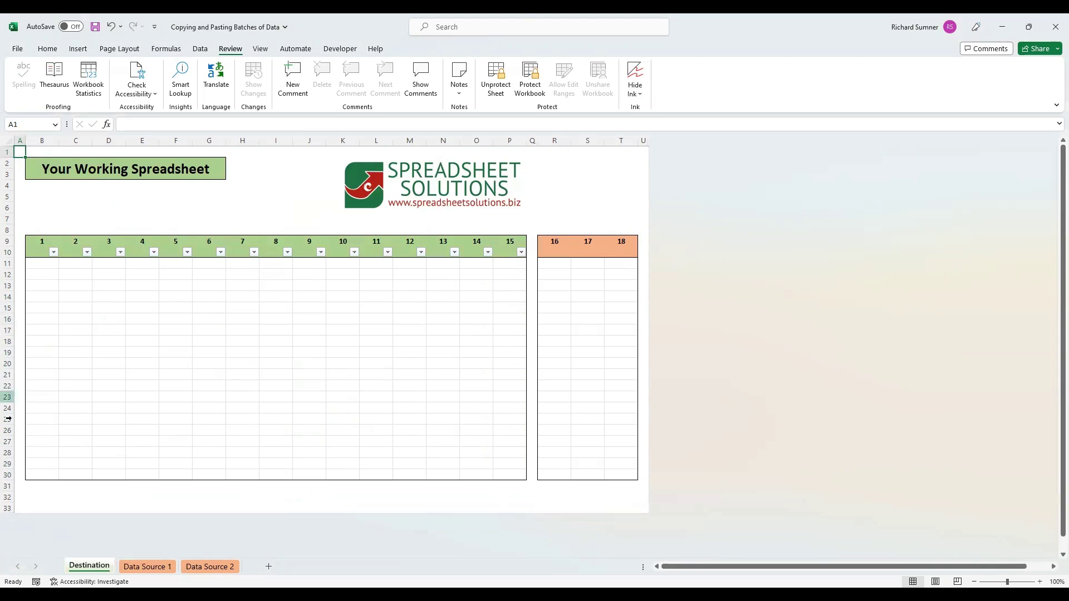
click(147, 566)
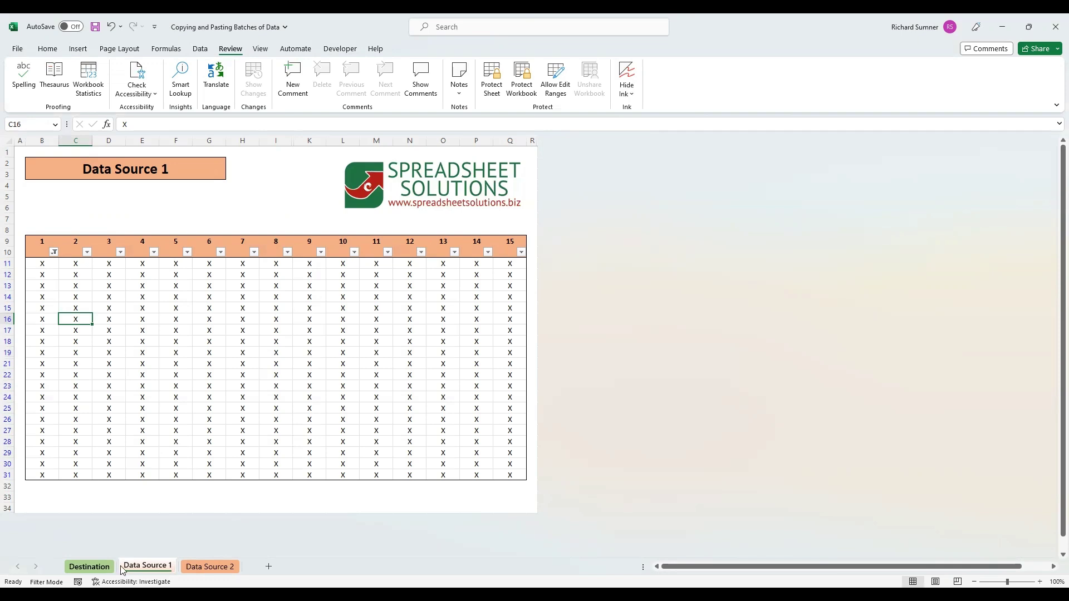
click(190, 561)
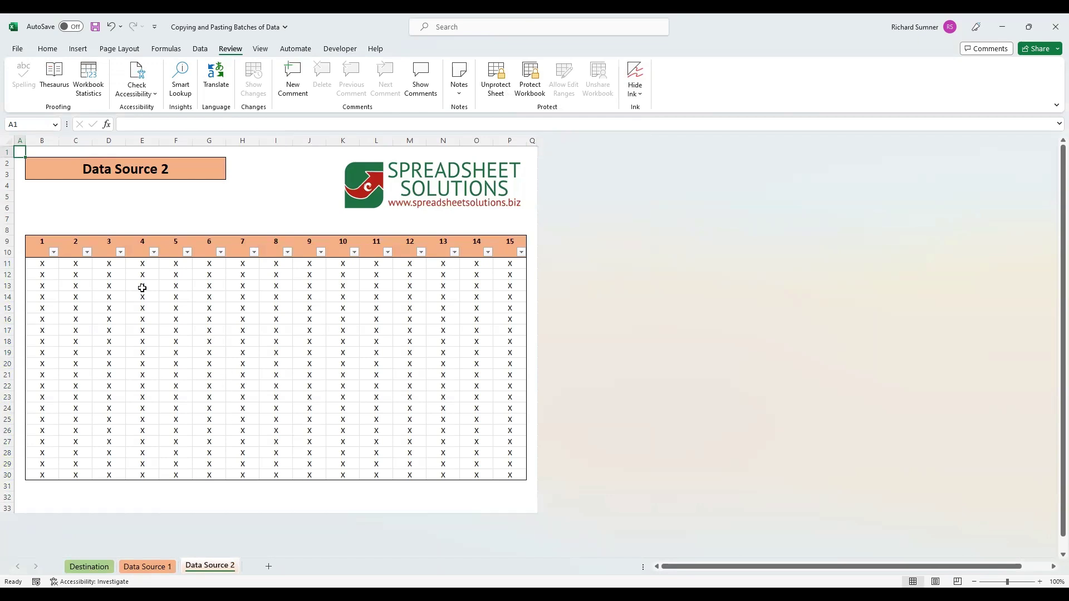
Try to paste the block B11:P30 from Data Source 2 as values at C12 of the Destination sheet, and select A1
click(39, 262)
drag(270, 295, 501, 471)
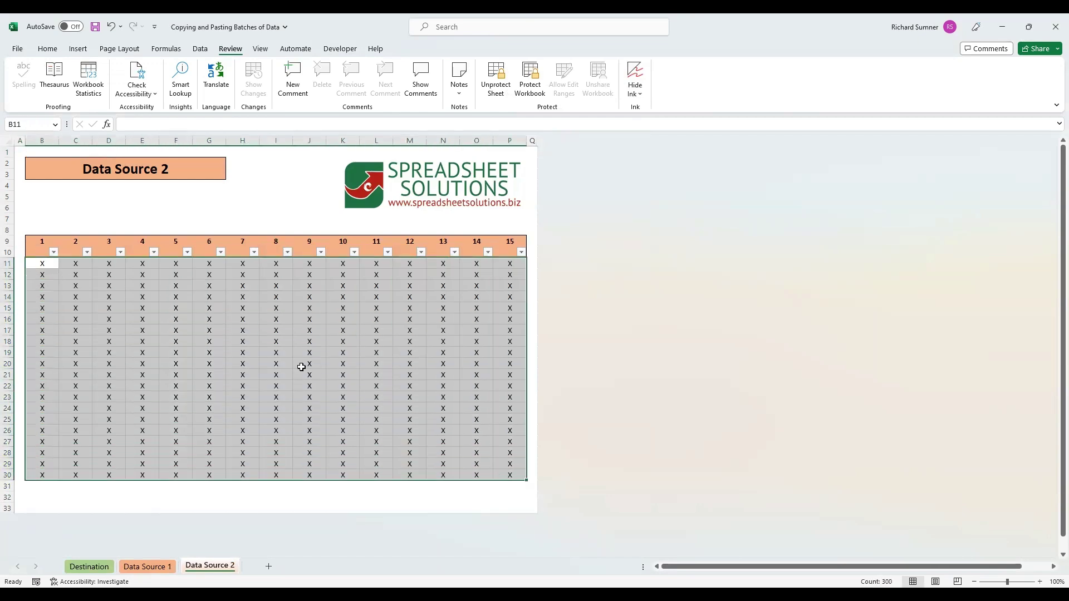
right_click(301, 367)
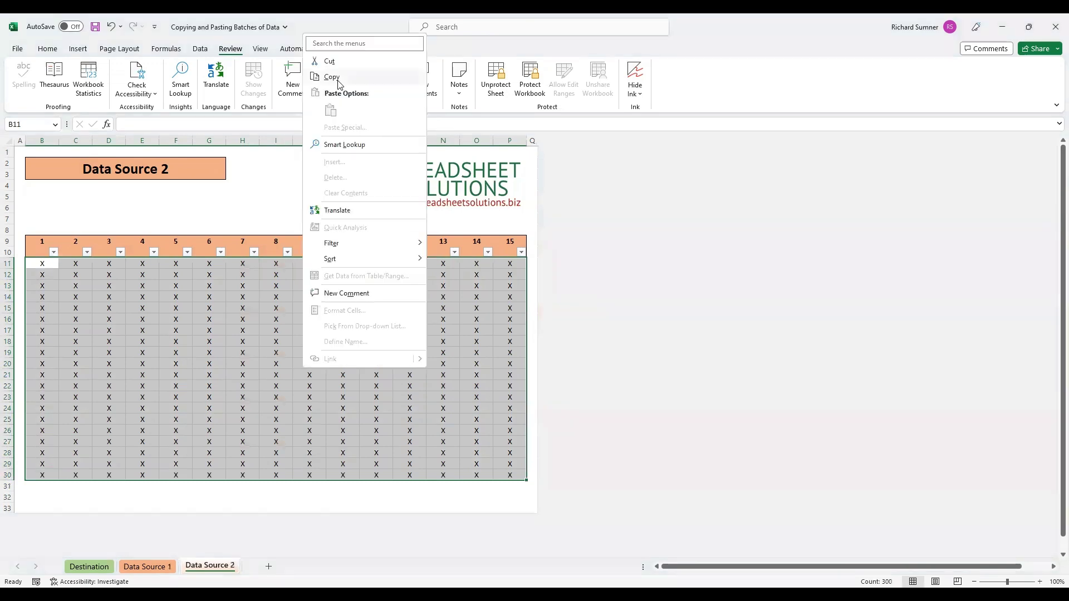
click(337, 81)
click(88, 567)
click(69, 276)
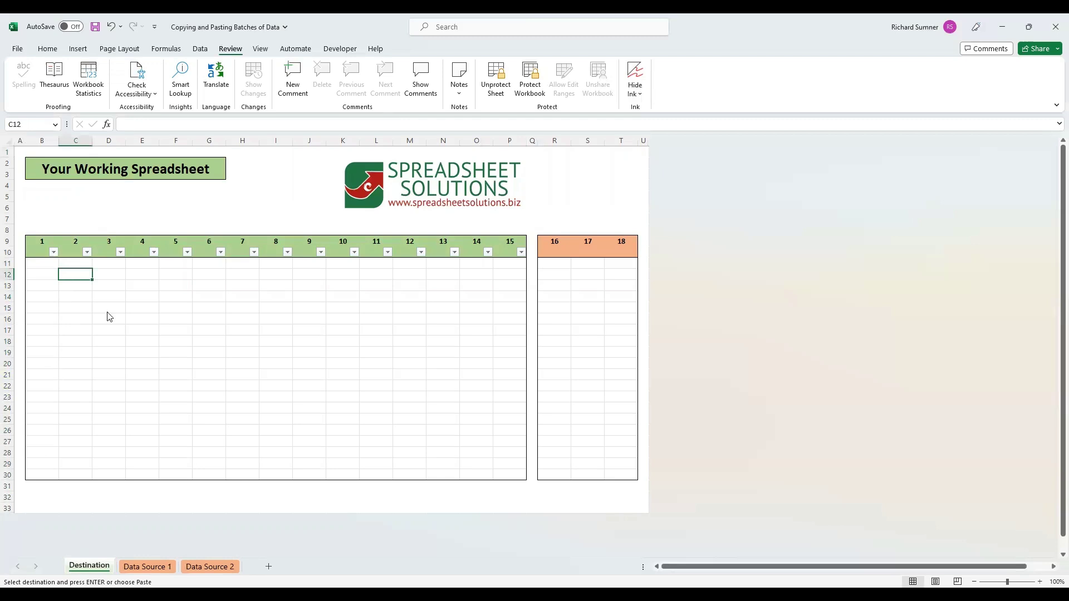
key(shift+F10)
click(114, 349)
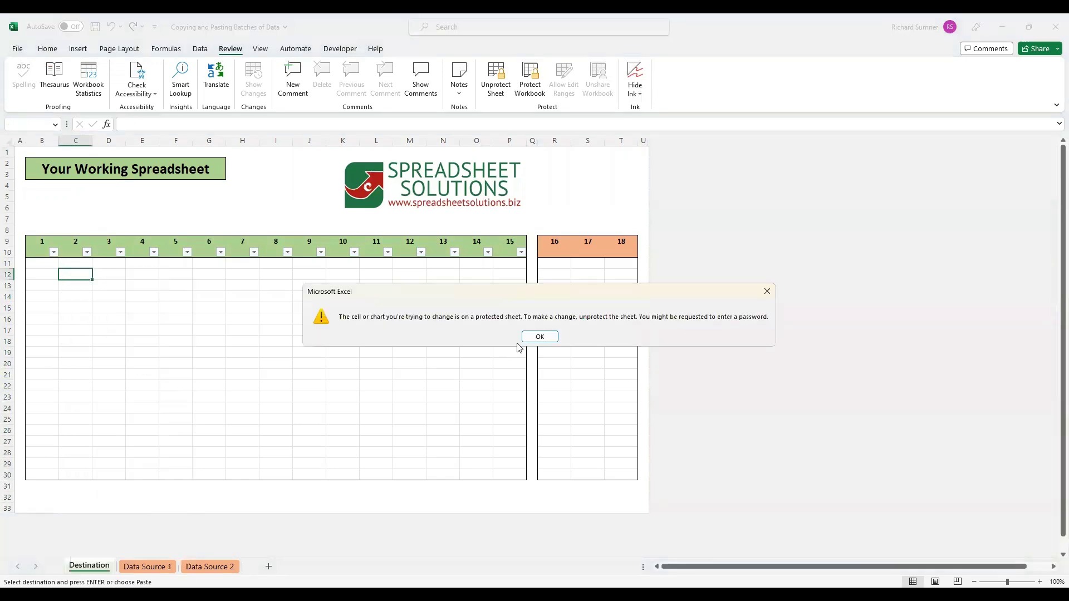
click(532, 340)
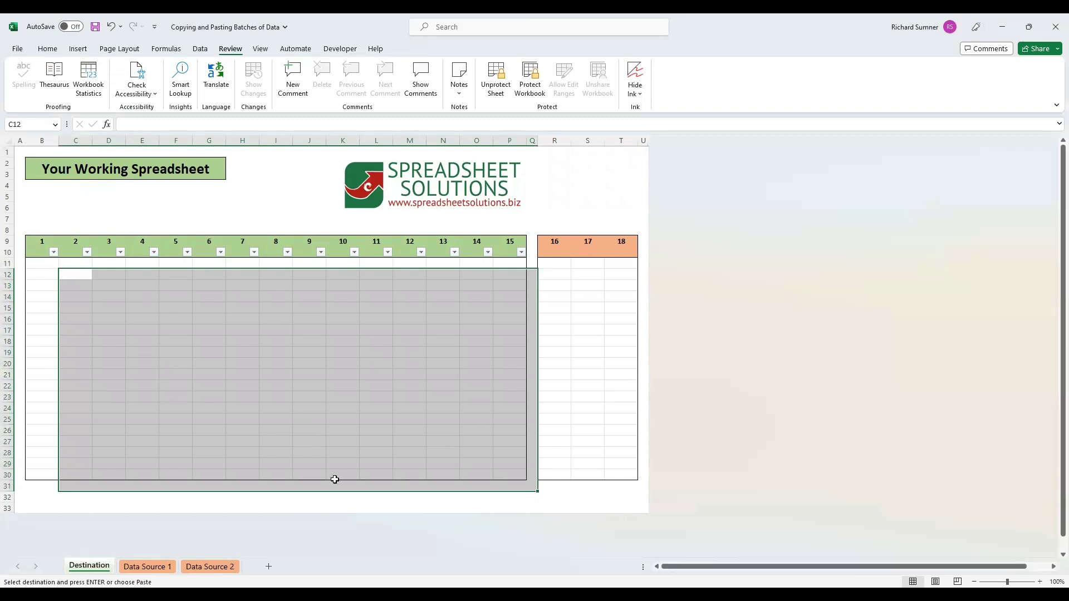
click(19, 153)
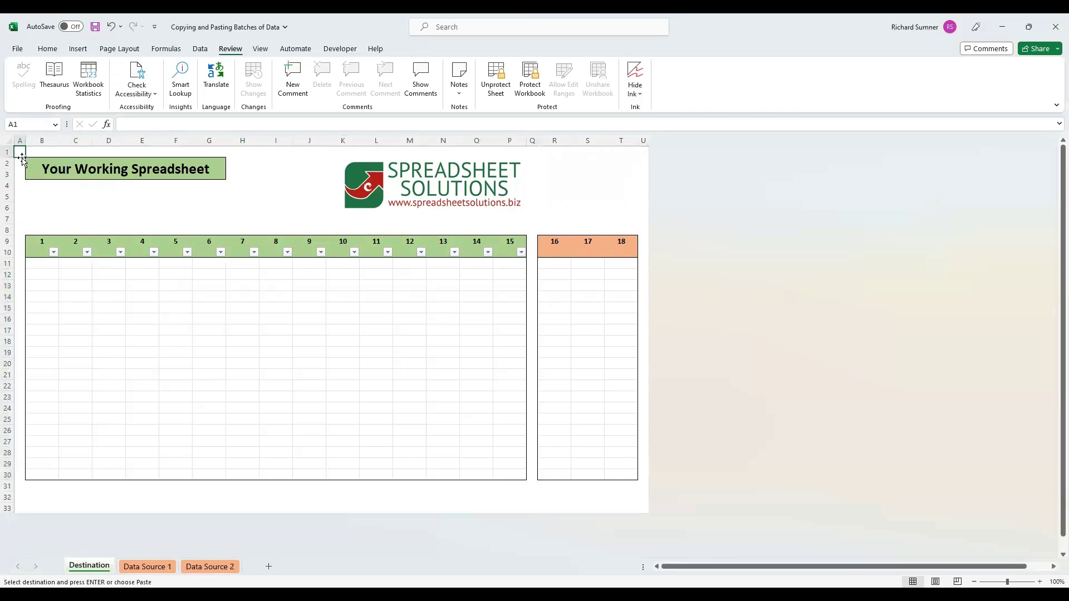
Copy entire rows 11 to 30 from Data Source 2 and try to paste them at B11 of the Destination sheet
click(208, 566)
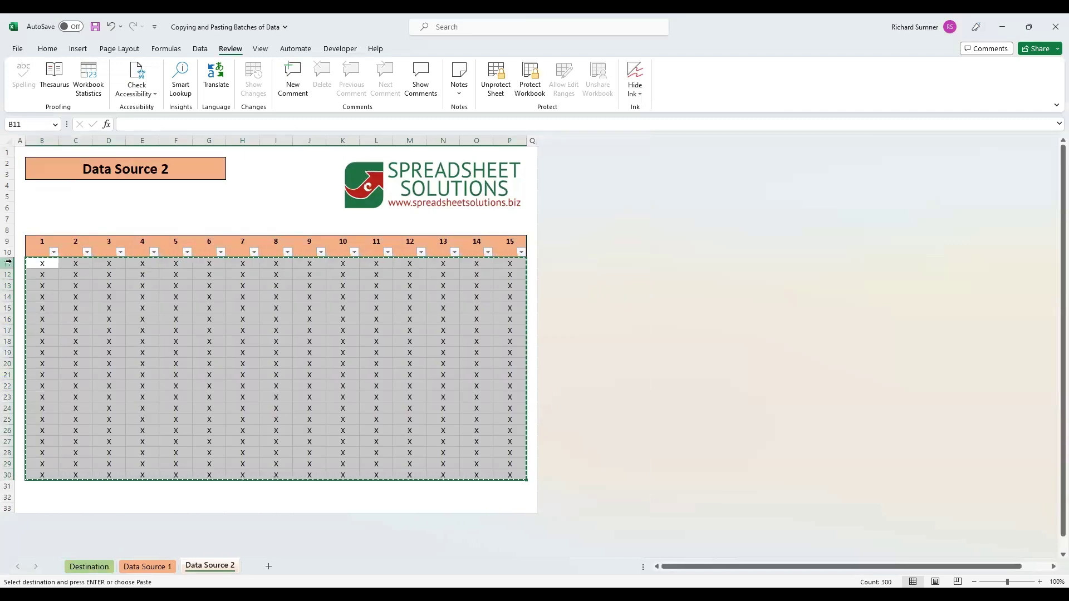
drag(9, 261, 6, 475)
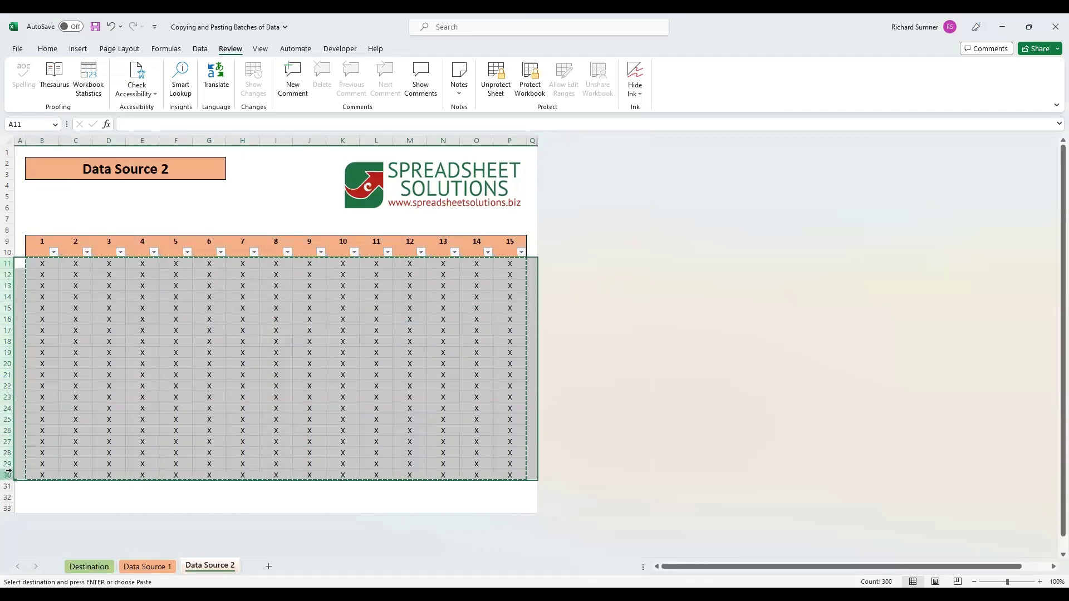
right_click(14, 372)
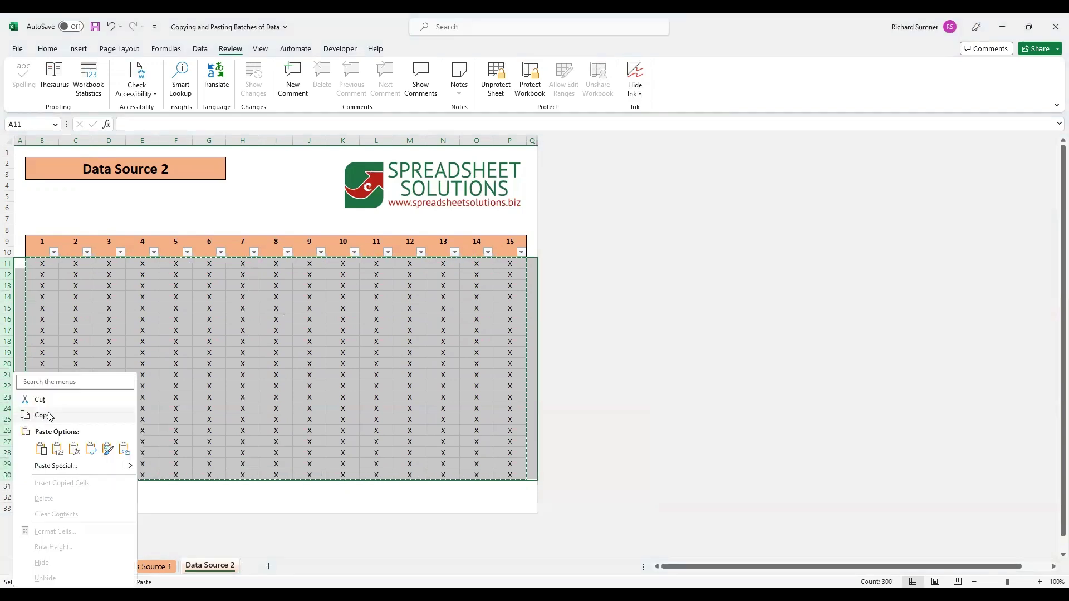
click(42, 415)
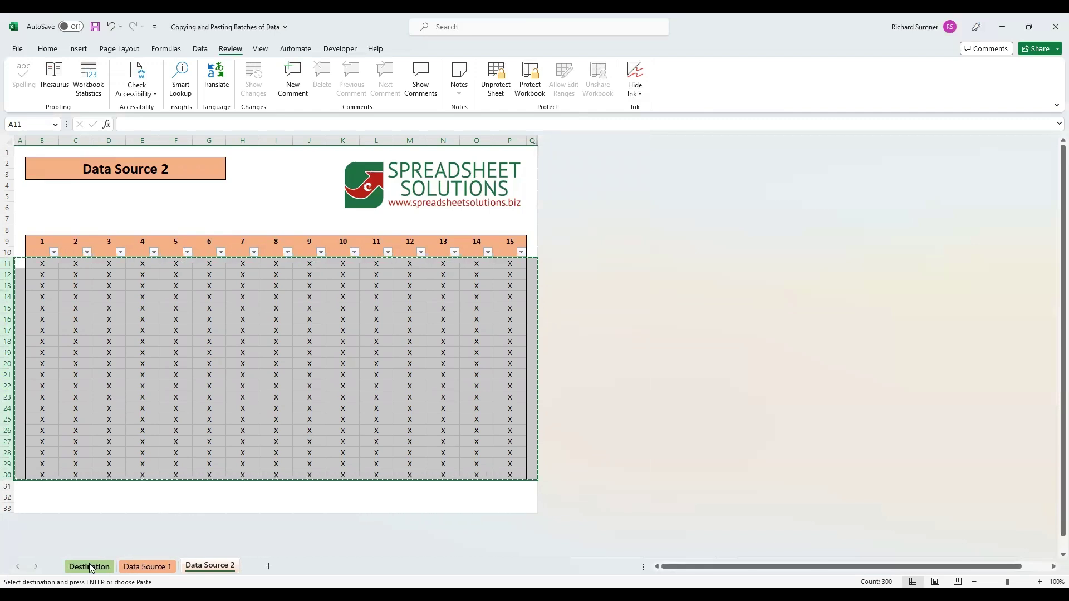
key(ctrl+Page_Up)
key(ctrl+Page_Up)
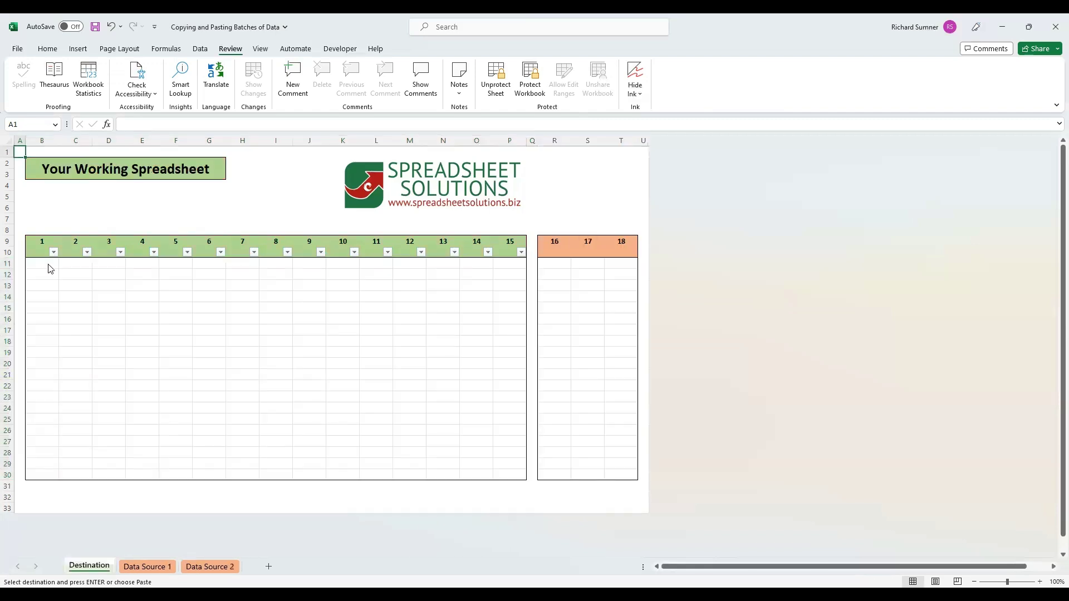
right_click(50, 268)
key(ctrl+v)
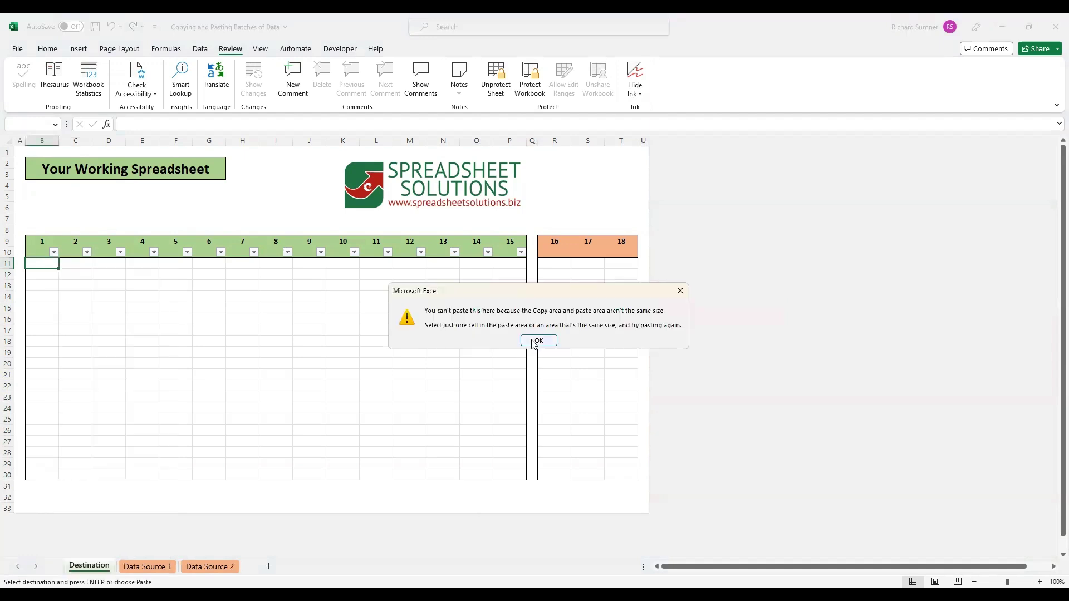
click(538, 341)
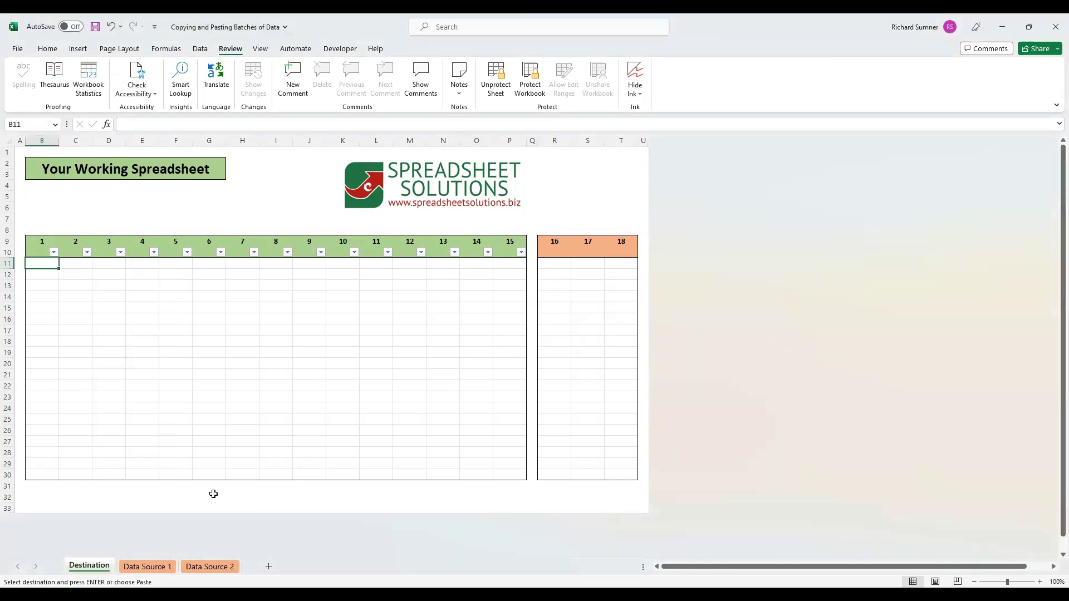
Return to Data Source 2, select cell A1 and cancel the pending copy of the rows
click(147, 566)
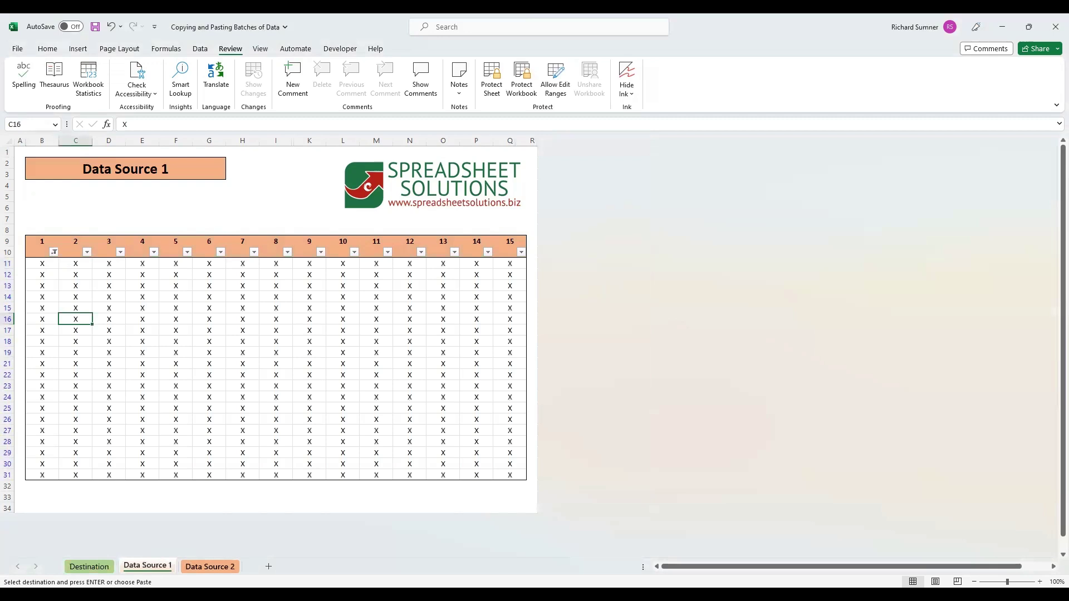
click(210, 566)
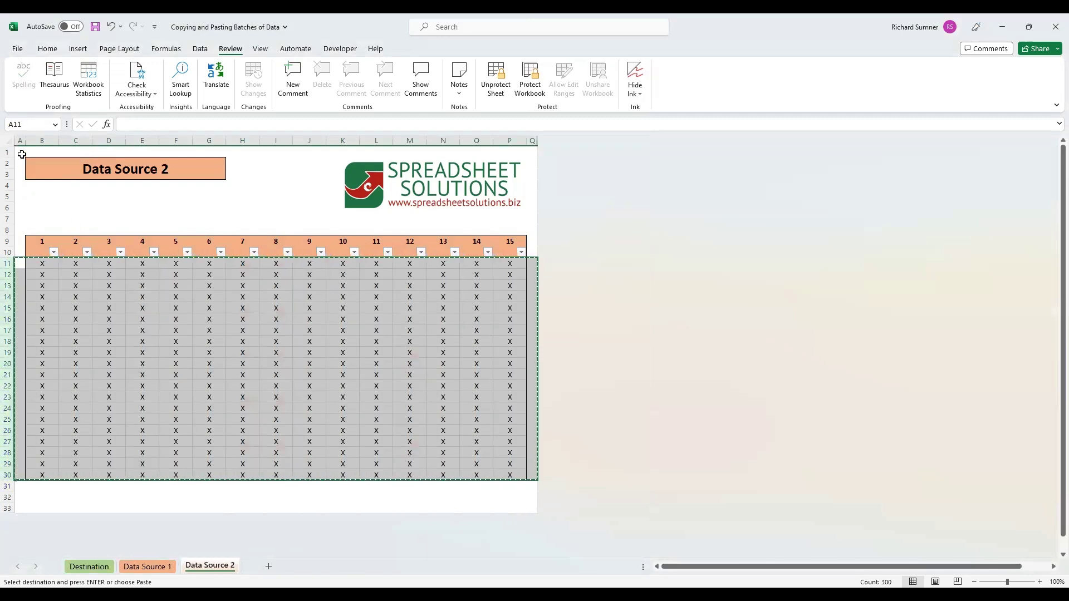
click(19, 152)
key(Escape)
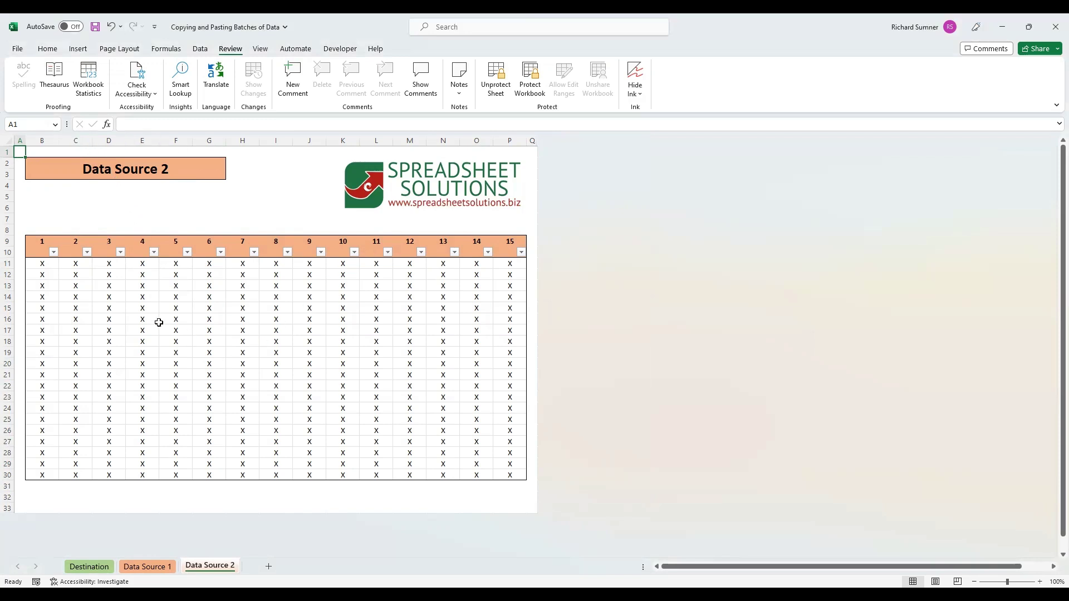
Copy the block B11:P30 from Data Source 2 and paste it as values at B11 of the Destination sheet
drag(43, 261, 504, 472)
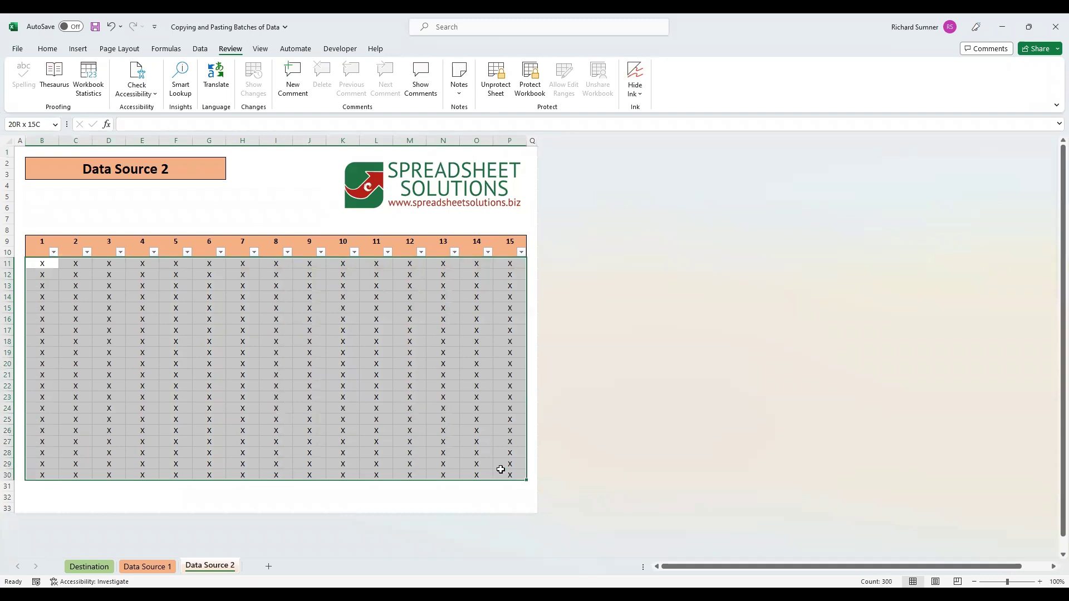
right_click(358, 362)
click(406, 78)
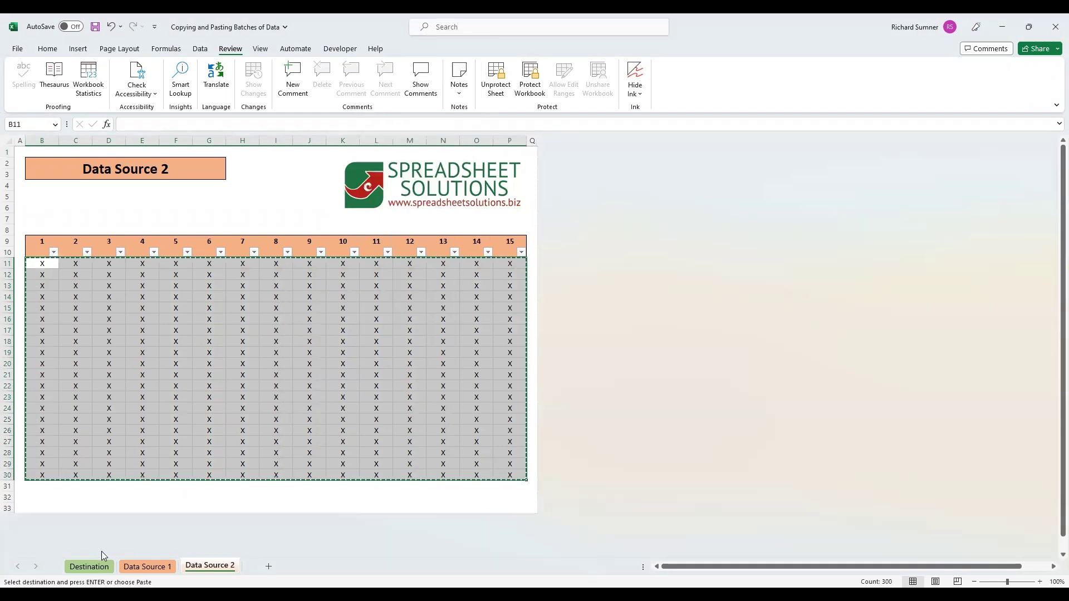
click(96, 566)
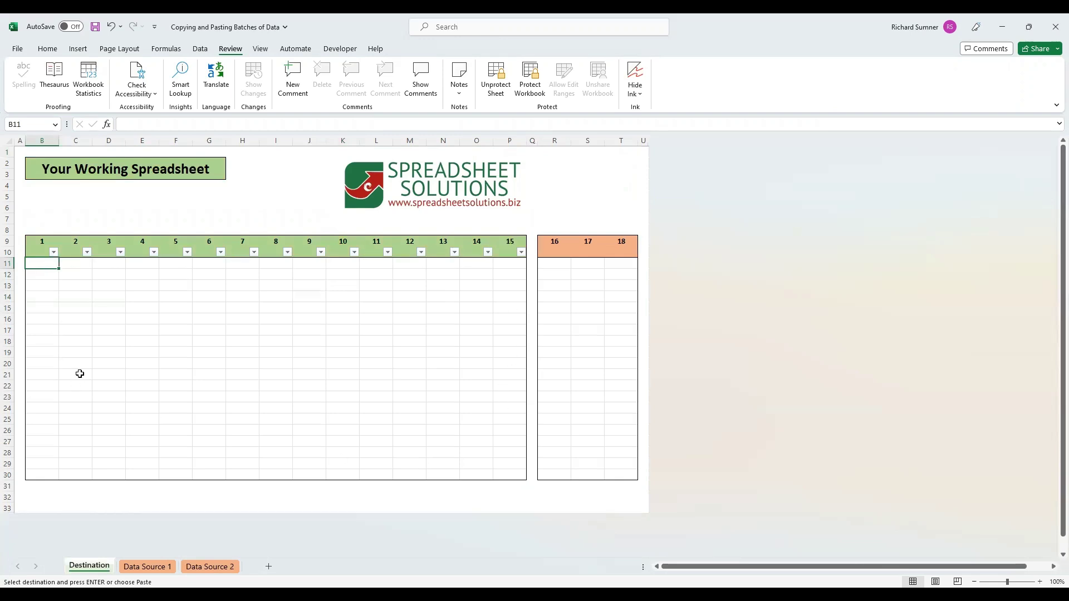
click(207, 566)
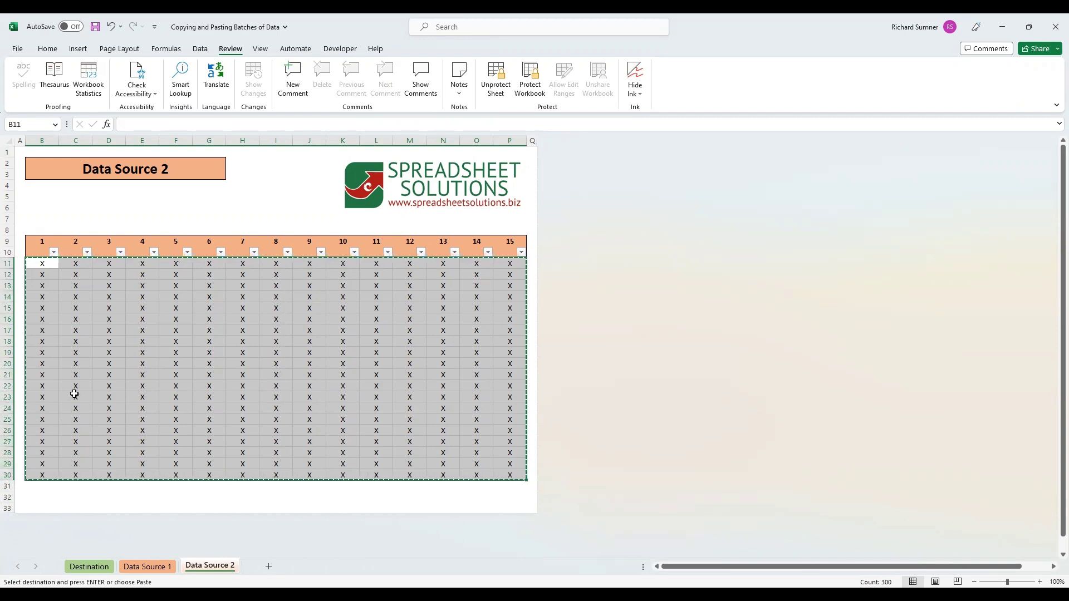
click(87, 567)
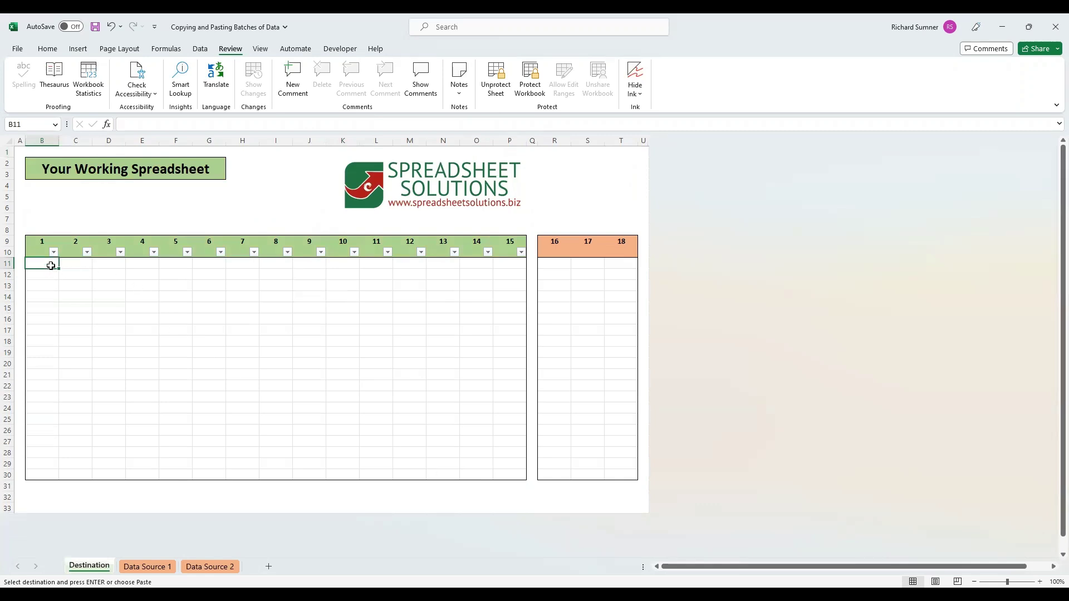
right_click(94, 303)
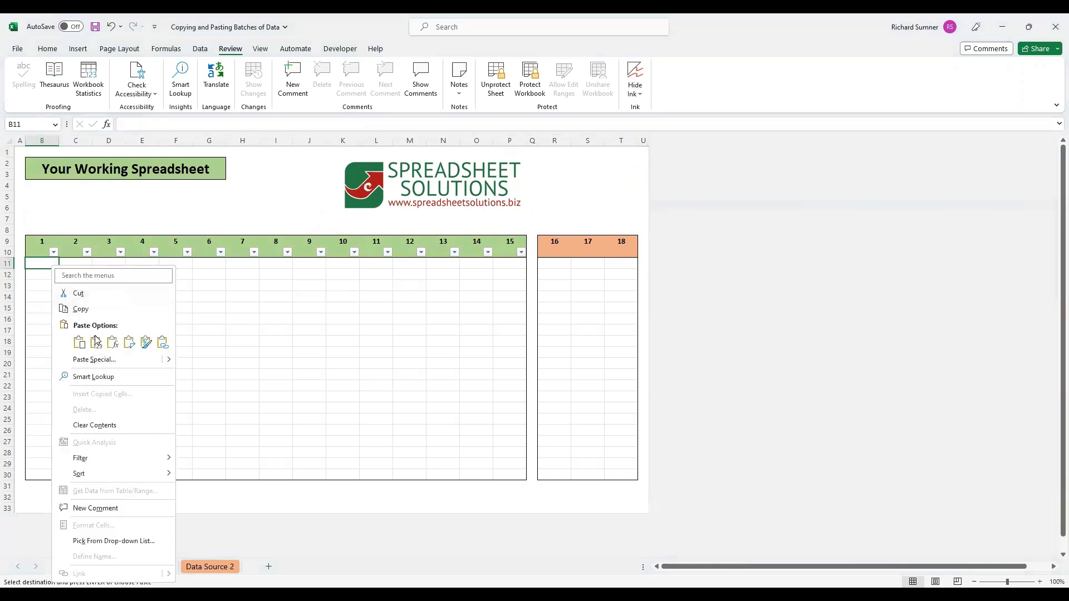
click(95, 342)
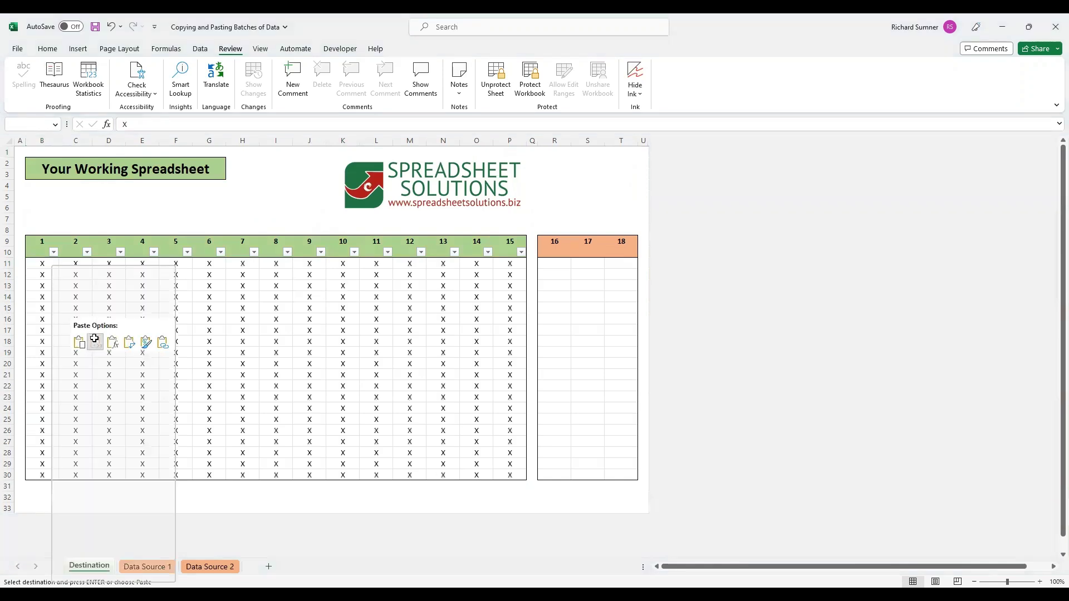
Clear the pasted values from B11:P30 of the Destination sheet and select cell A1
right_click(96, 355)
click(148, 413)
click(19, 152)
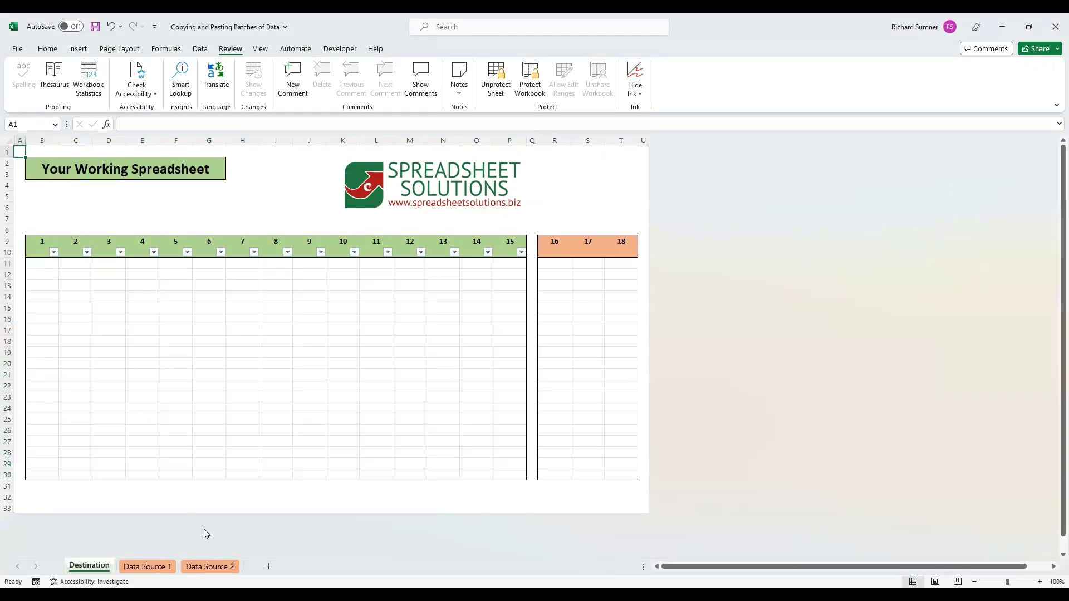
Copy the B11:P30 block from Data Source 2 again and open the paste options at B11 of the Destination sheet
click(212, 567)
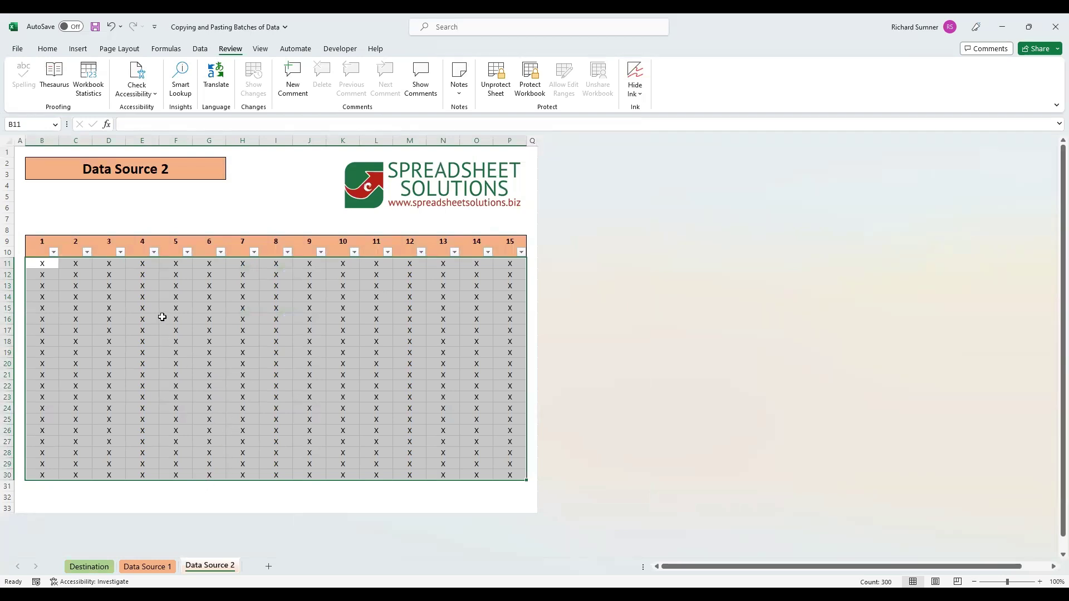
key(ctrl+c)
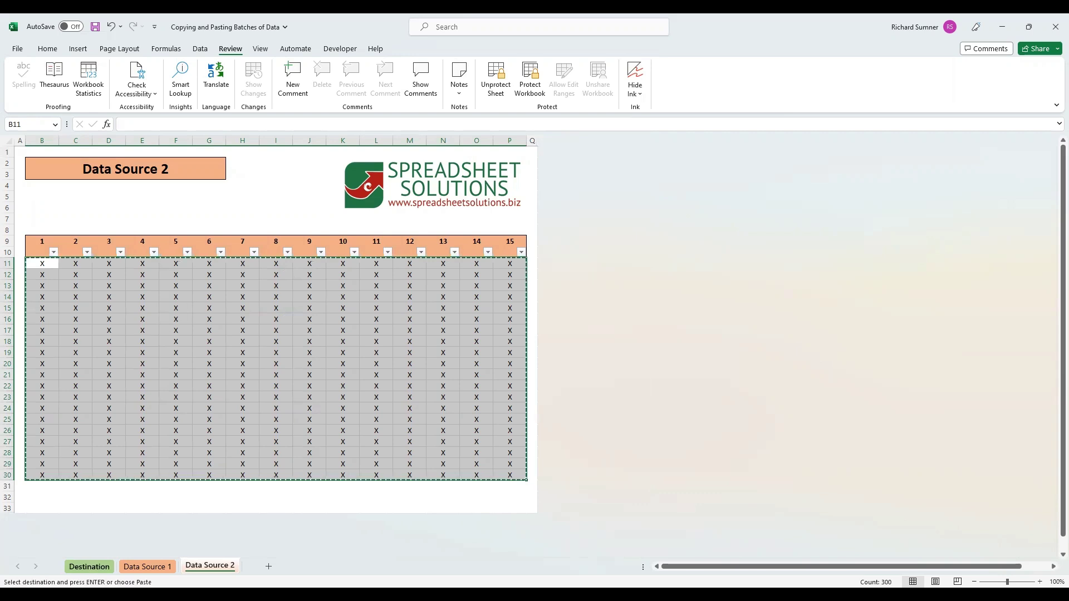
key(ctrl+Page_Up)
key(ctrl+Page_Up)
click(49, 262)
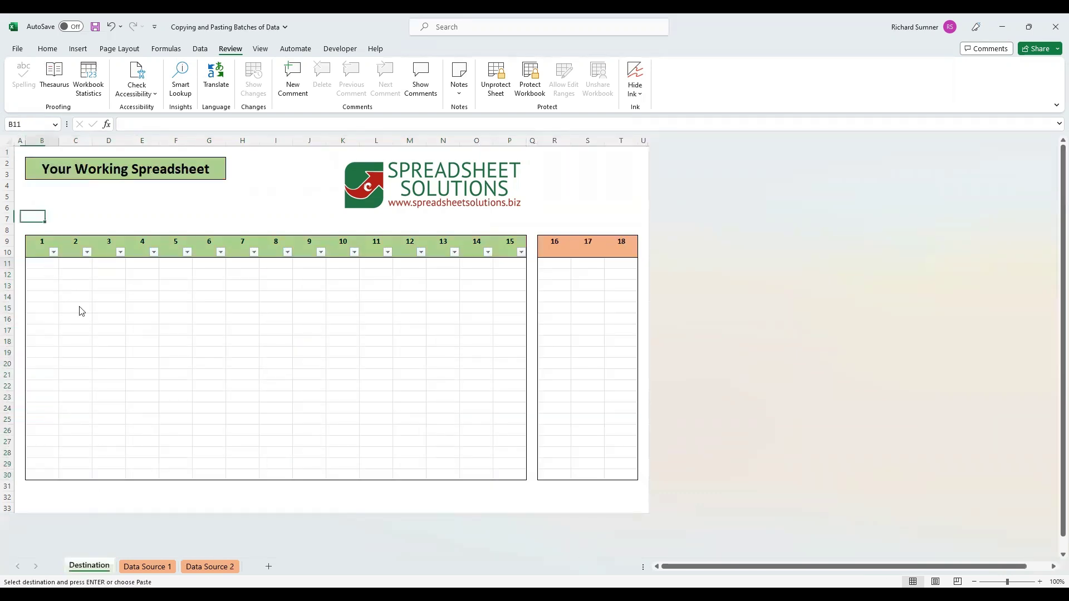
right_click(50, 264)
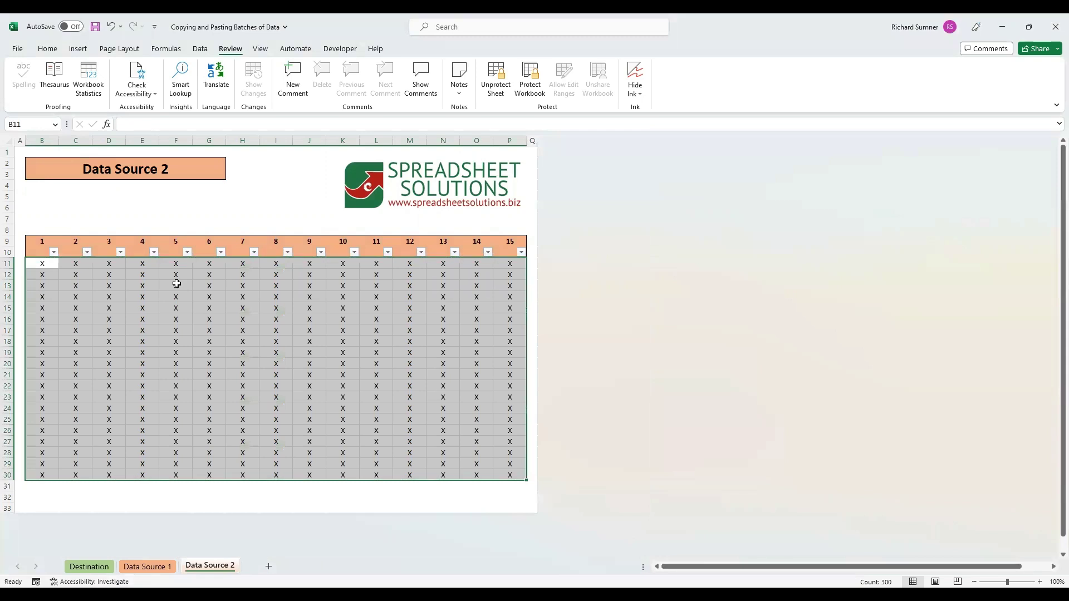
Unprotect the Data Source 2 sheet and check the cell protection settings of J13
click(494, 88)
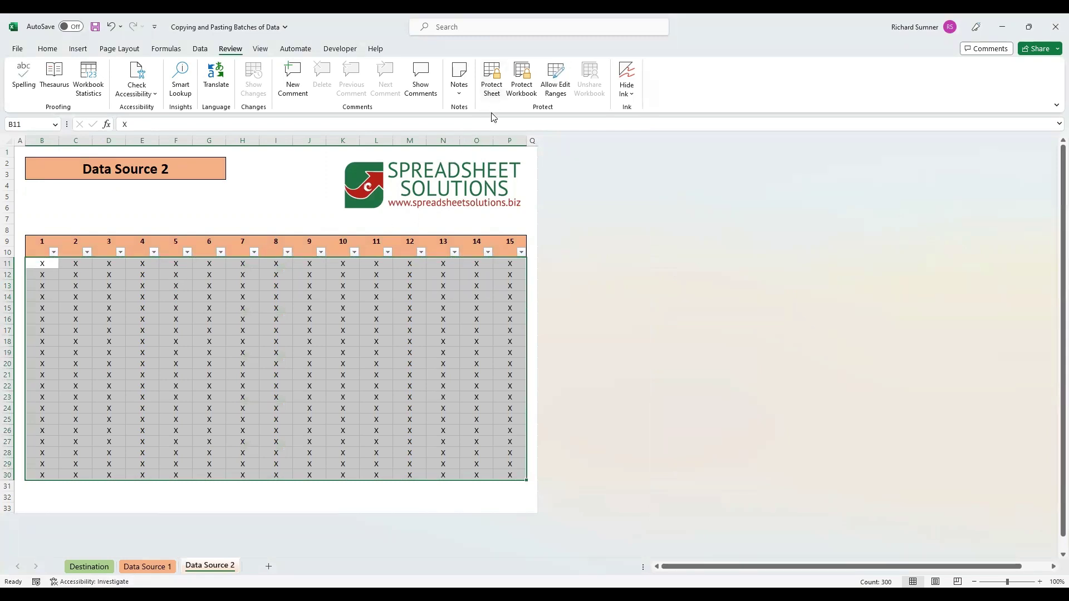
click(309, 283)
right_click(309, 282)
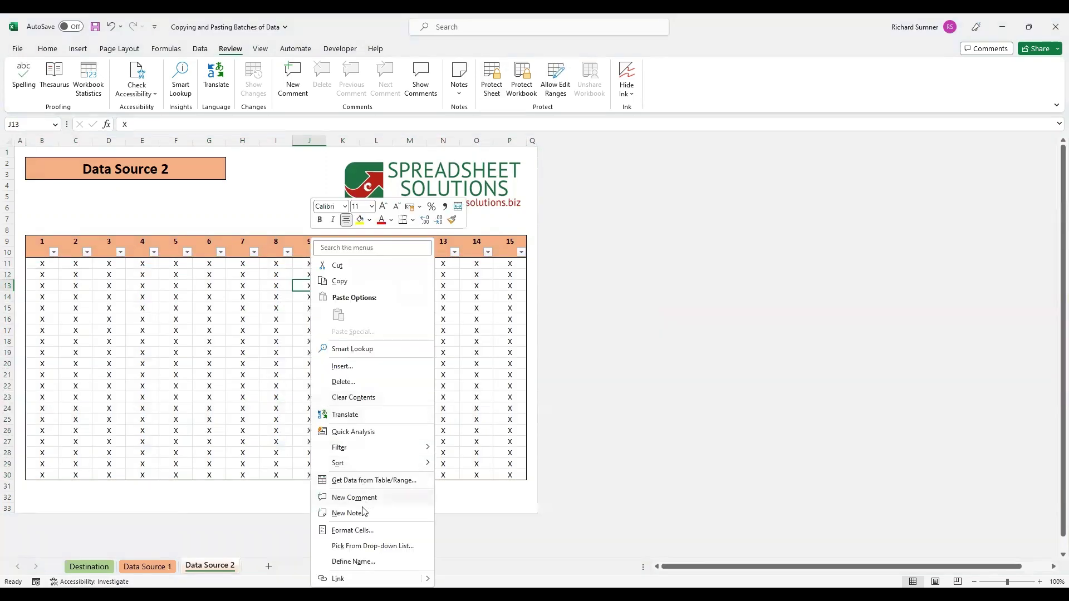
click(352, 531)
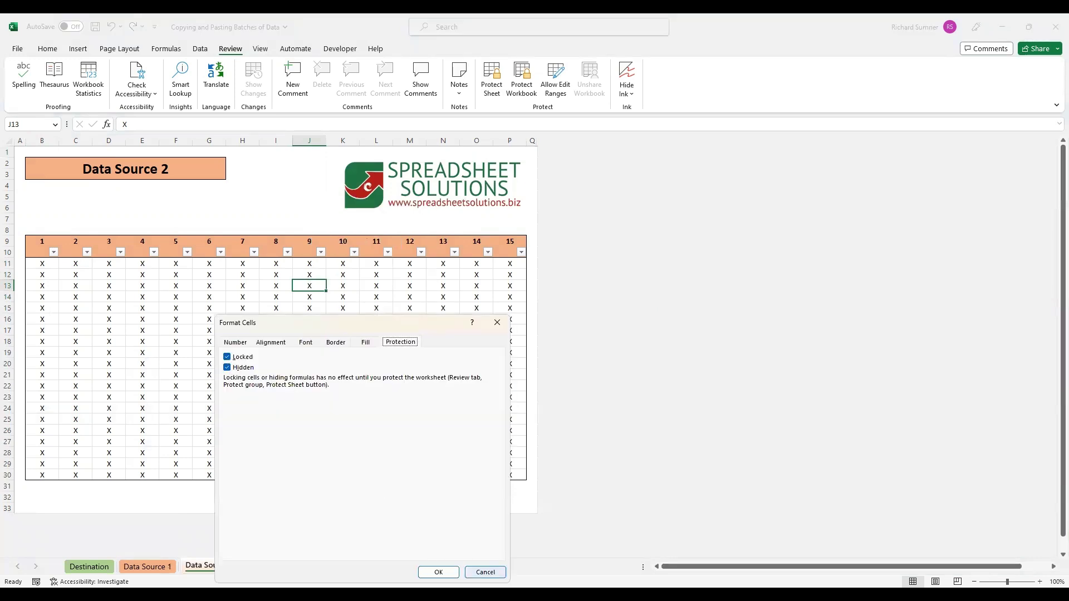
key(Return)
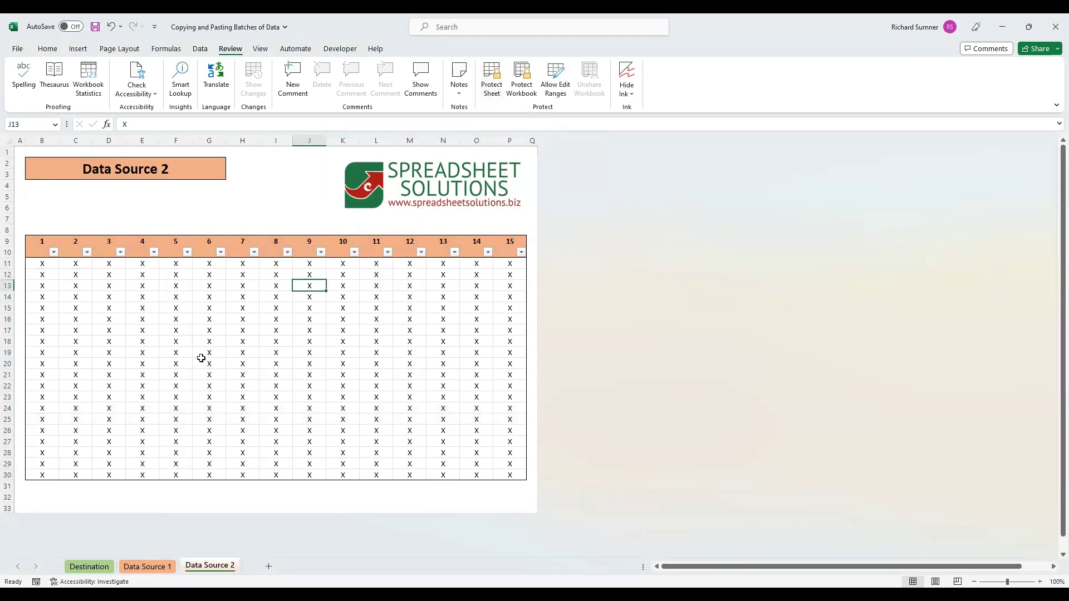
Compare the protected Destination sheet with the unprotected Data Source 2 sheet
click(102, 564)
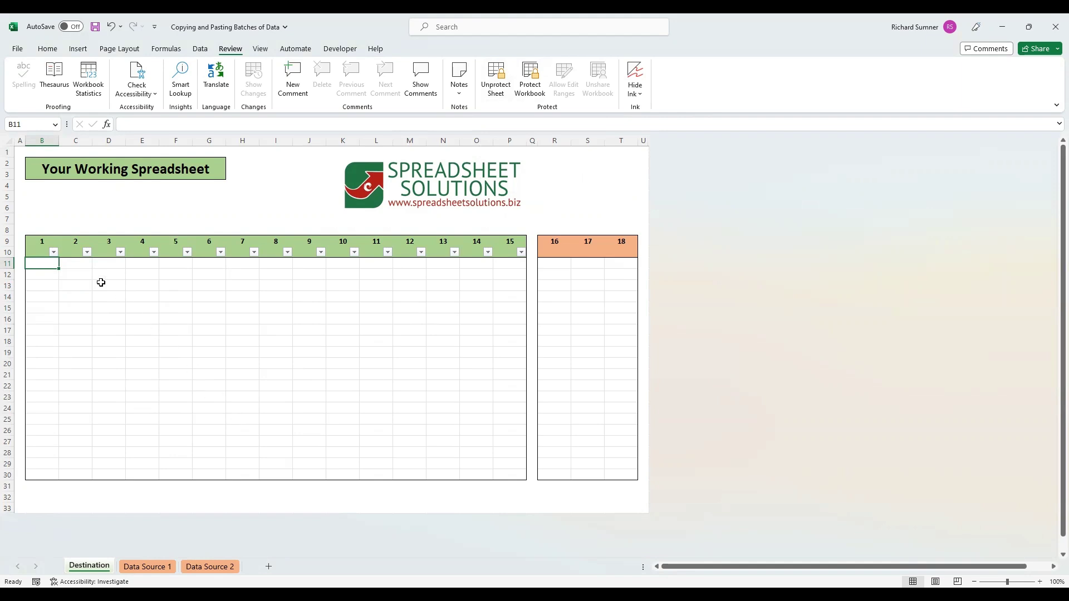
click(183, 327)
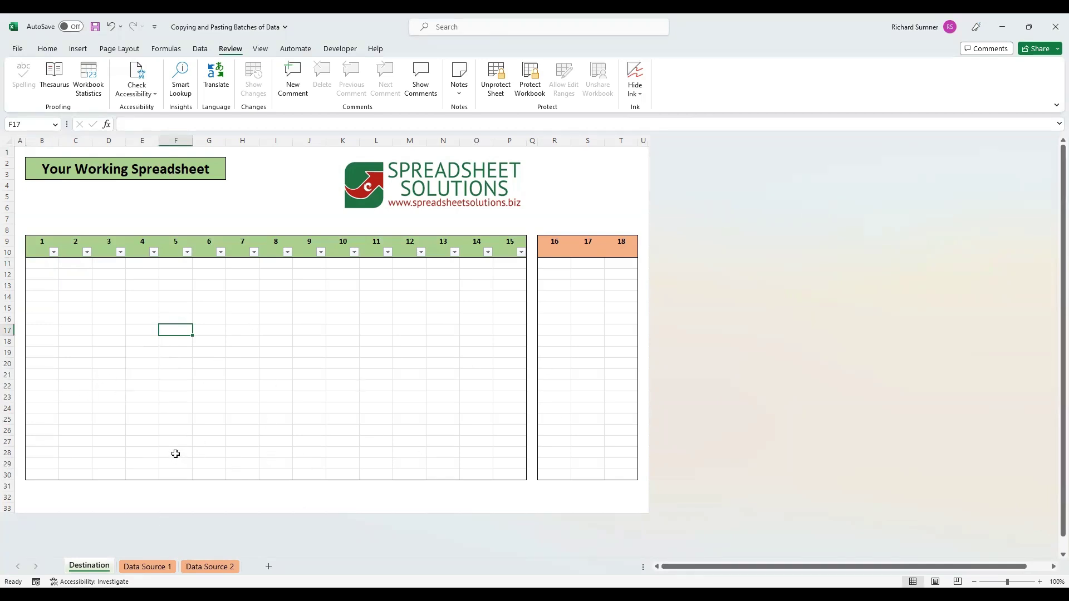
click(207, 566)
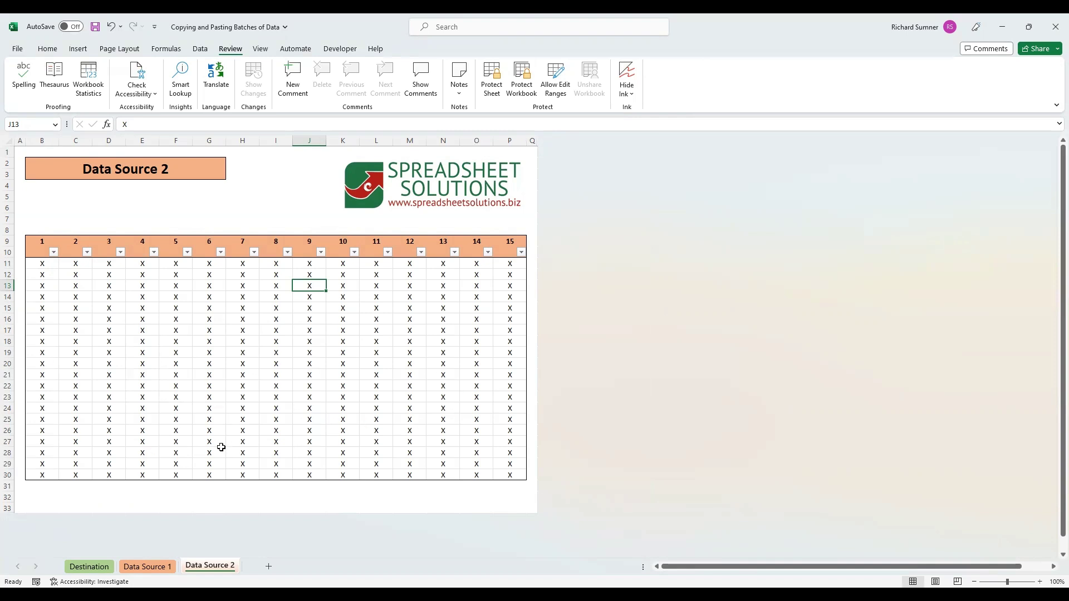
click(89, 566)
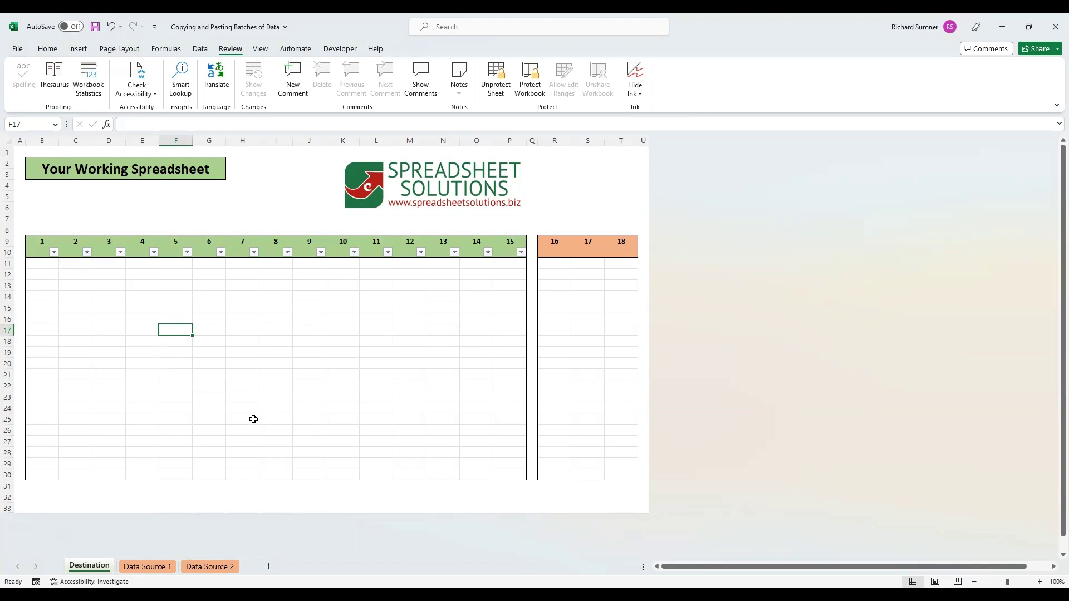
click(198, 566)
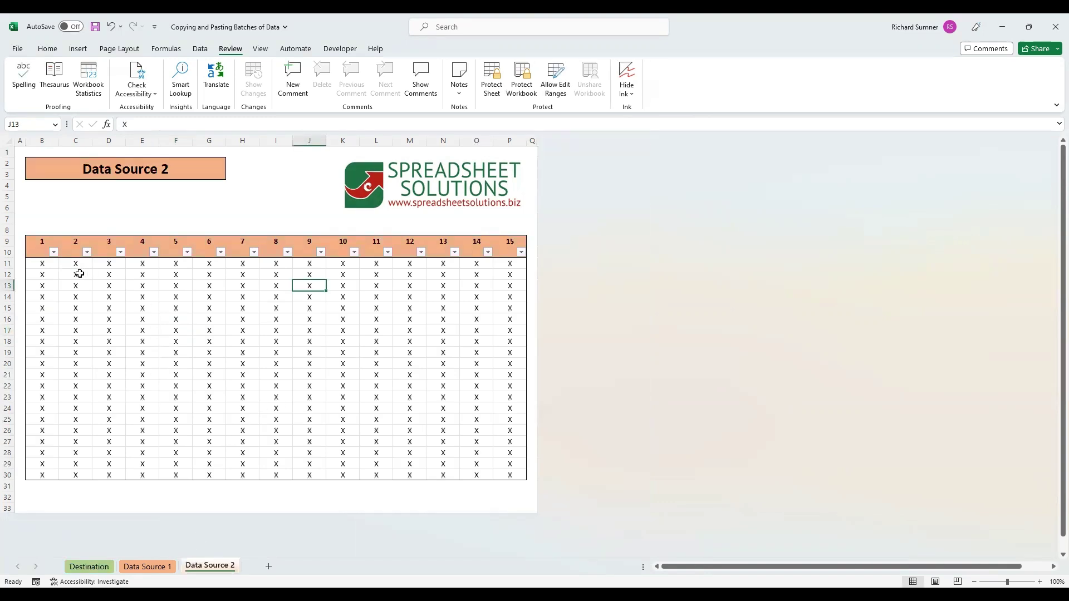
Copy B11:P30 from the unprotected Data Source 2 sheet and review the paste options at B11 of the Destination sheet
drag(45, 263, 508, 475)
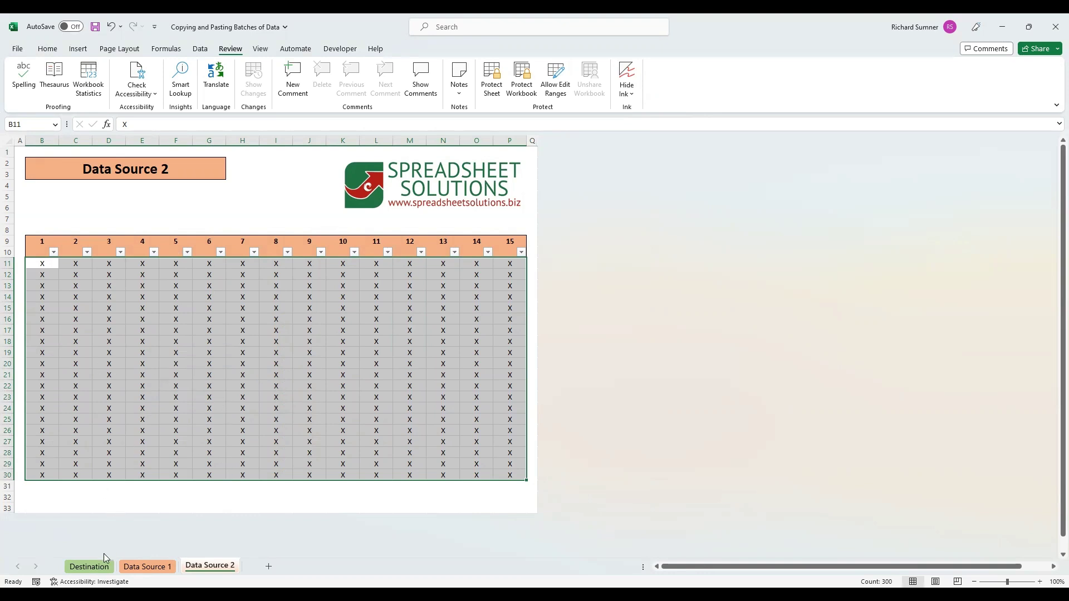
click(89, 566)
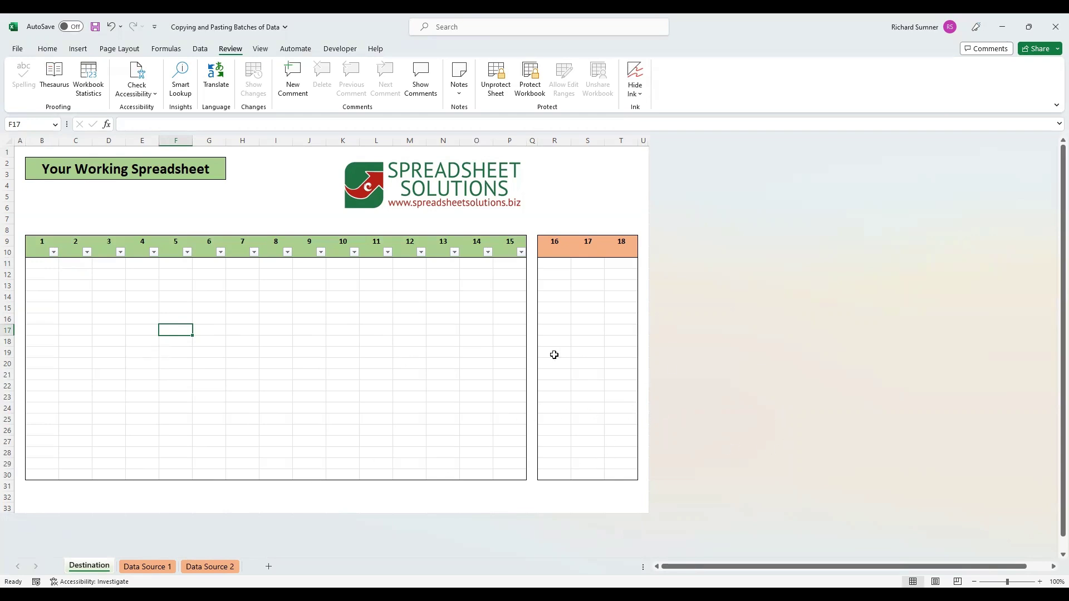
click(193, 564)
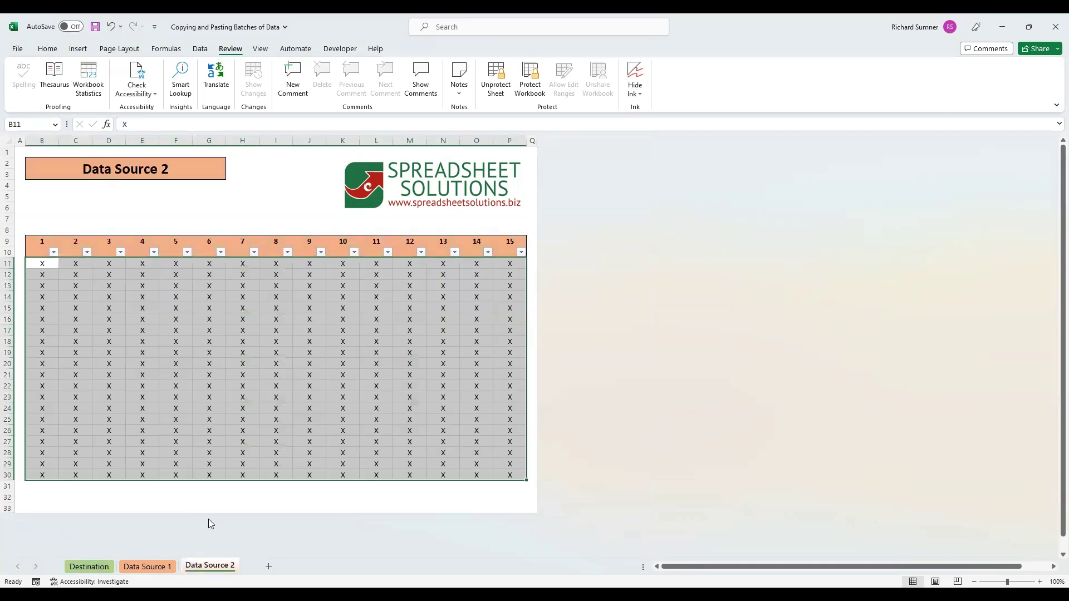
right_click(271, 233)
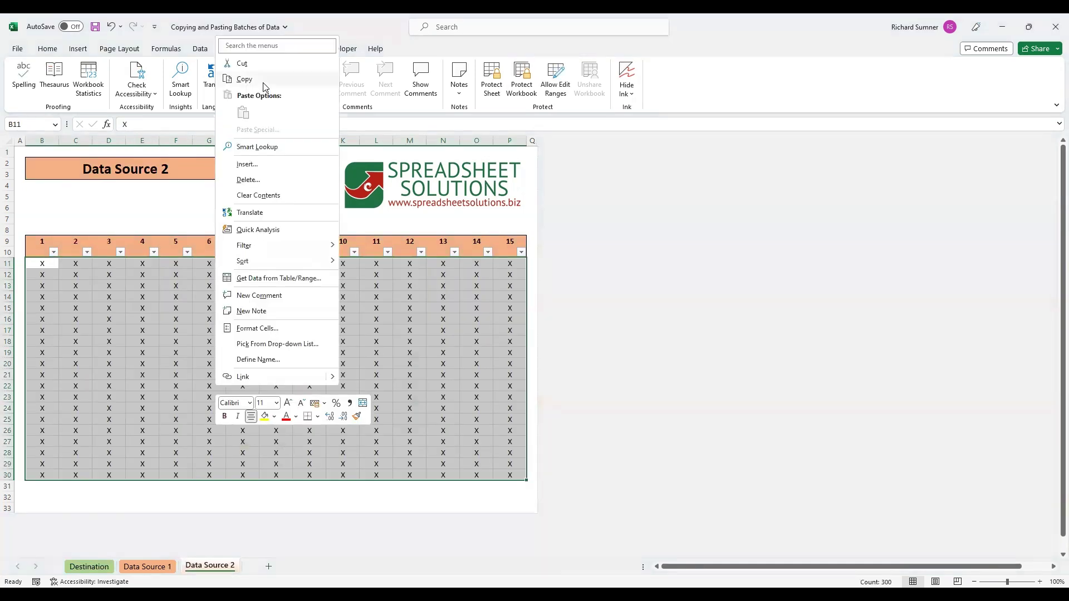
click(244, 79)
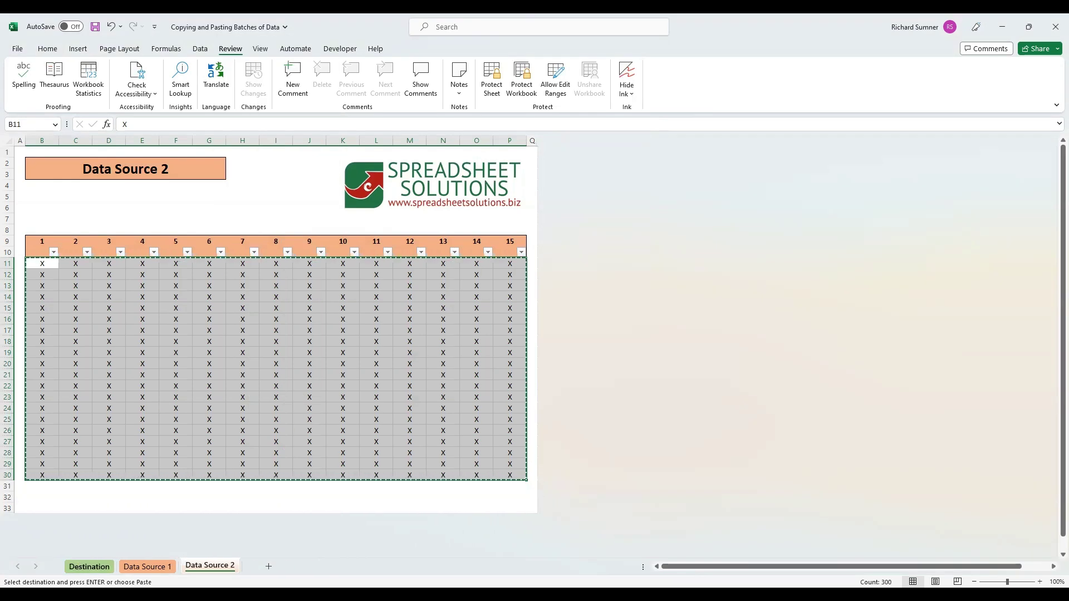
click(89, 566)
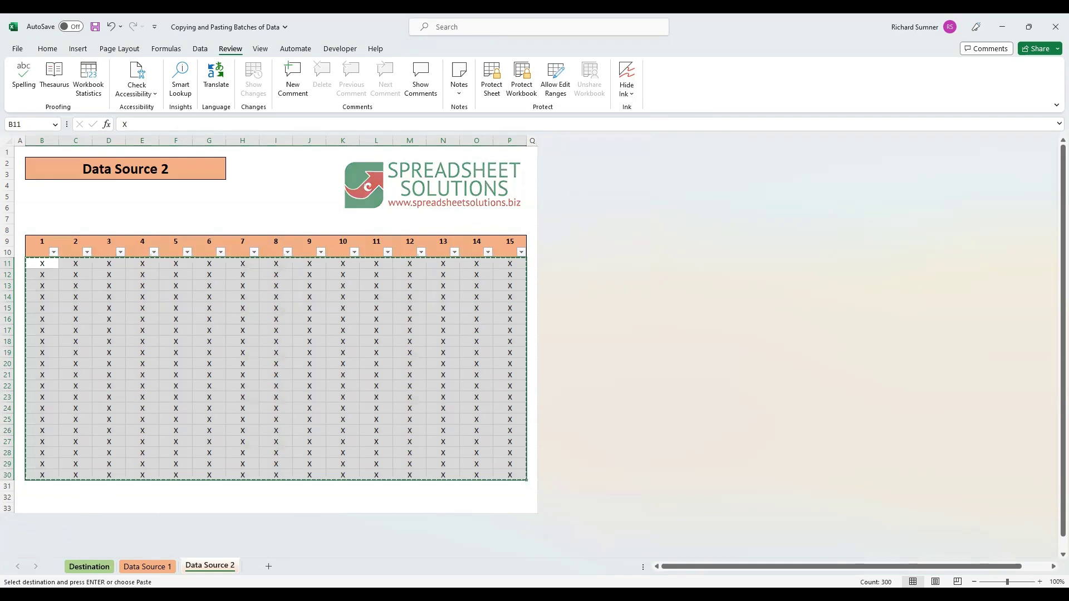
click(46, 260)
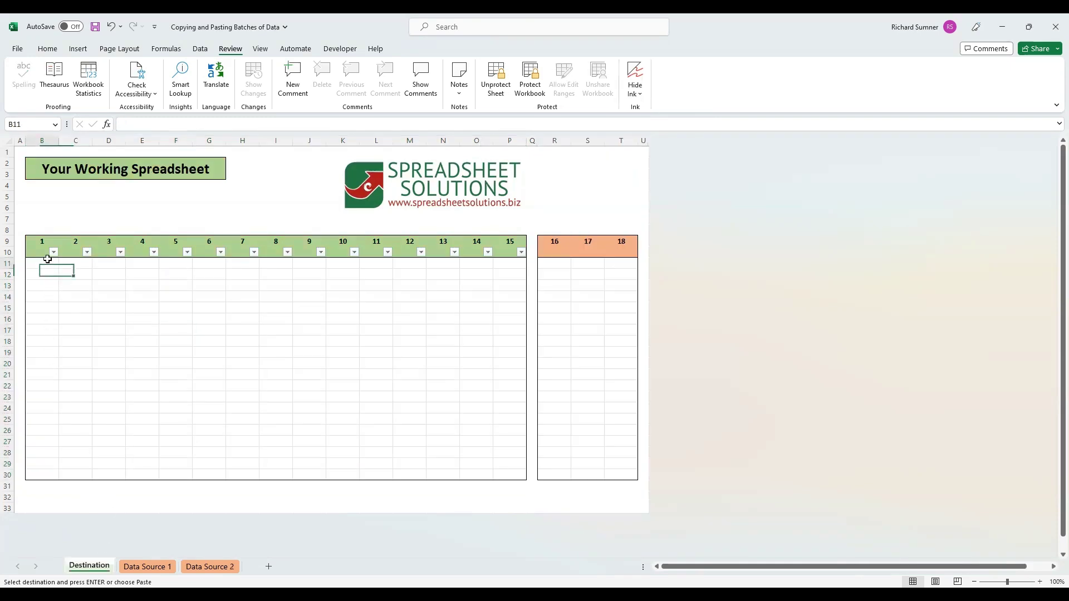
right_click(48, 261)
click(93, 338)
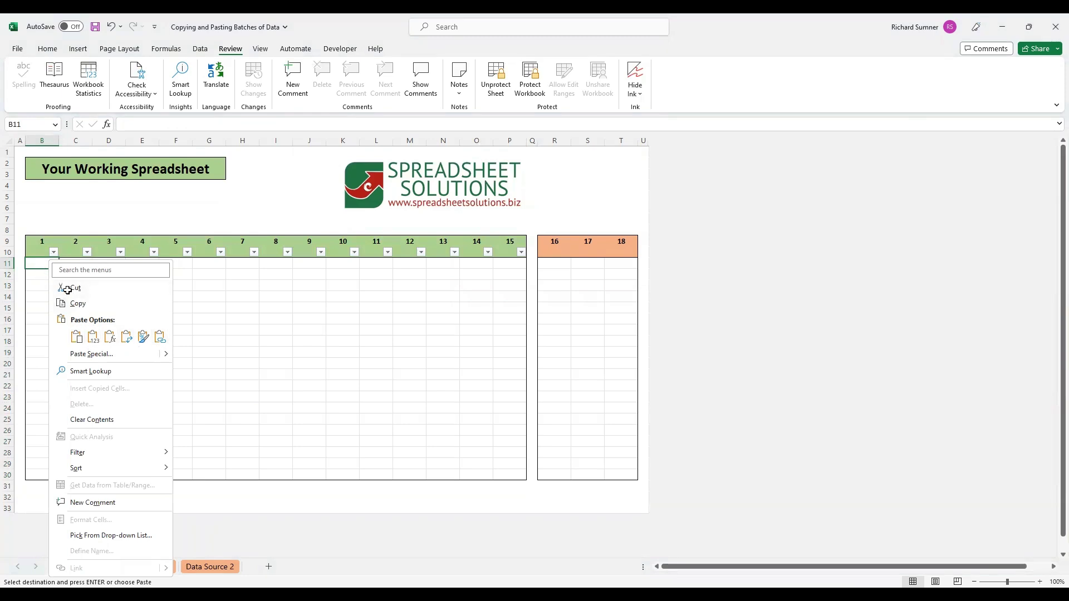
key(Escape)
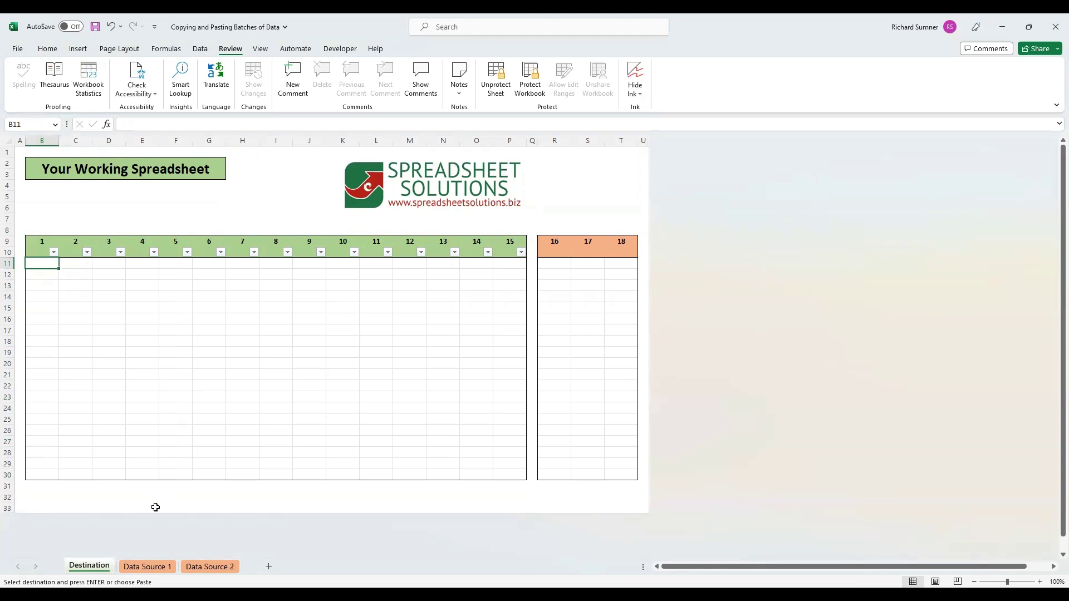
View Data Source 1, return to cell A1 of Data Source 2 and cancel the pending copy
click(166, 565)
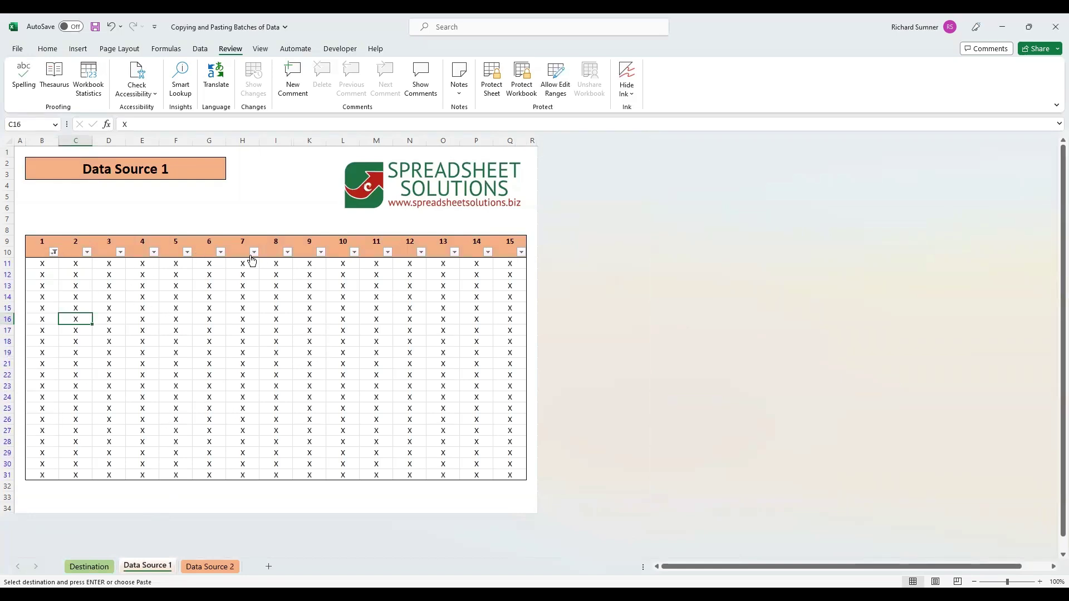
click(199, 565)
click(21, 151)
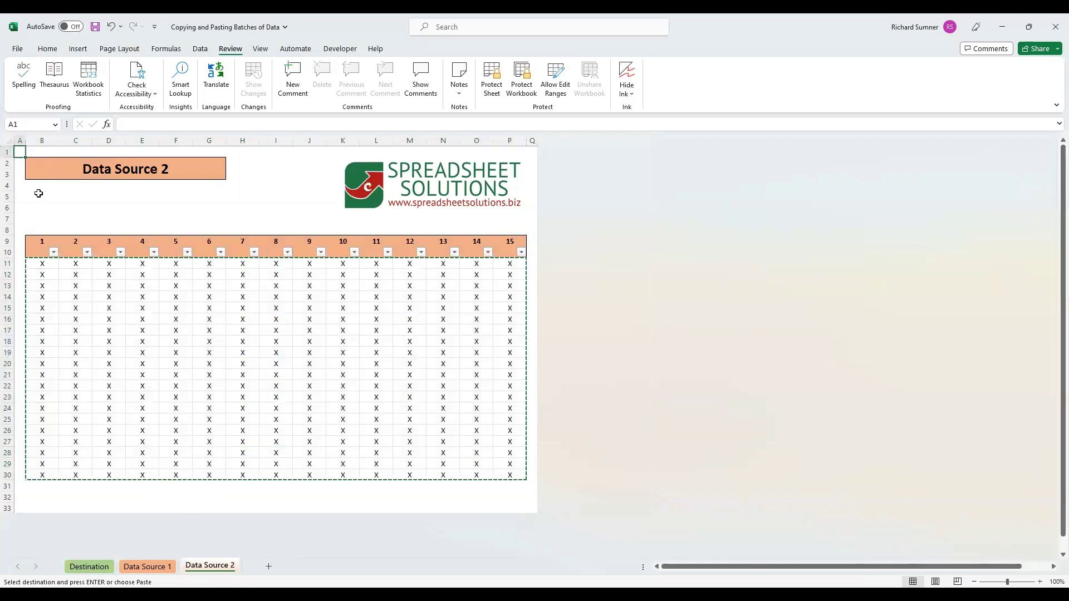
key(Escape)
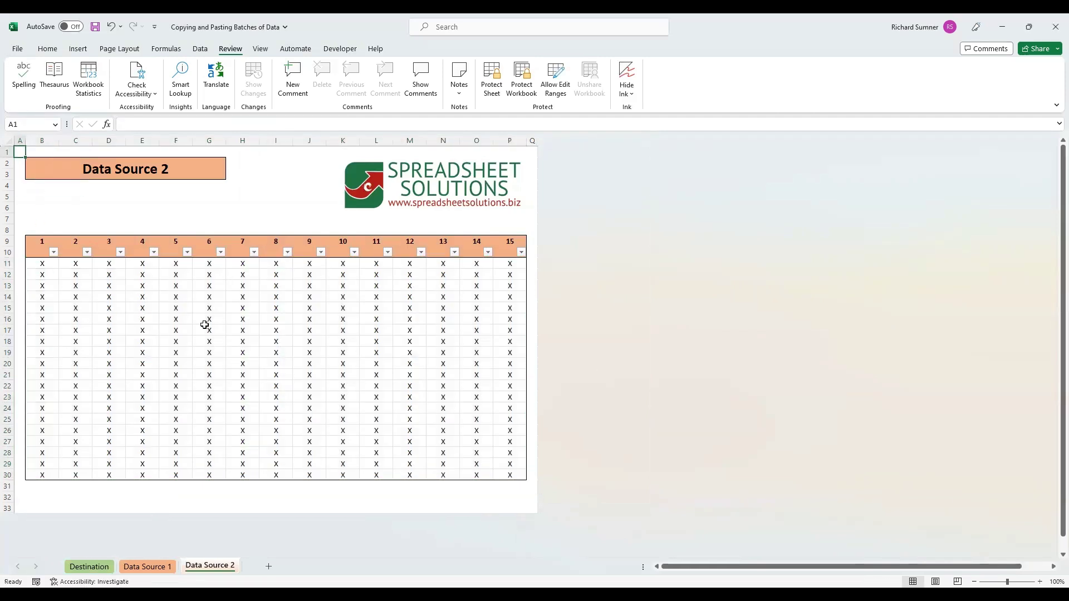
Clear the contents of B11:P30 on the Destination sheet and select cell A1
click(89, 566)
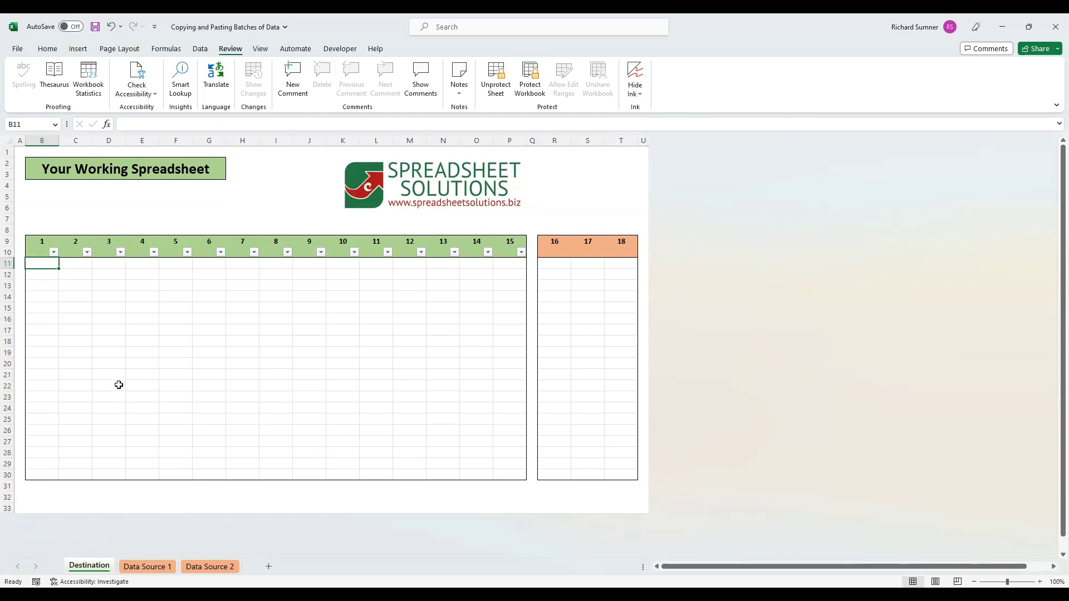
click(20, 153)
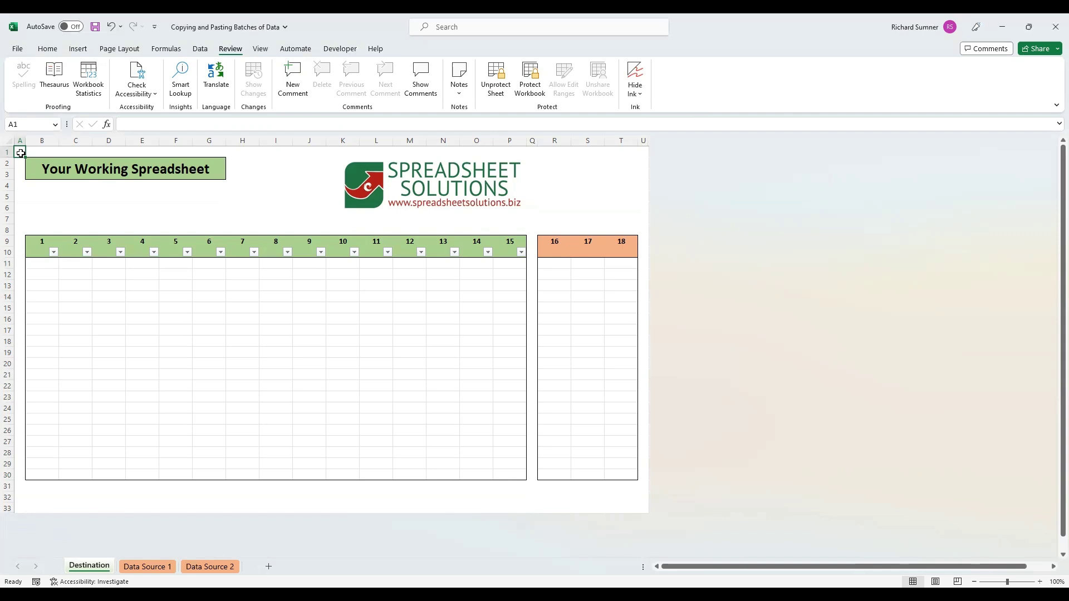
drag(55, 265, 502, 471)
right_click(480, 415)
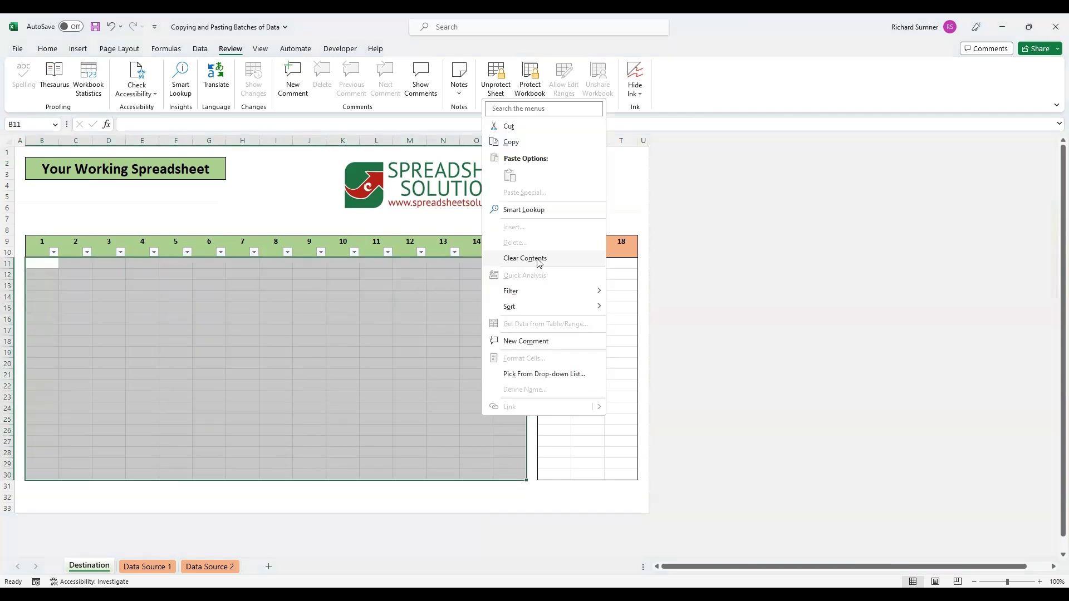
click(539, 261)
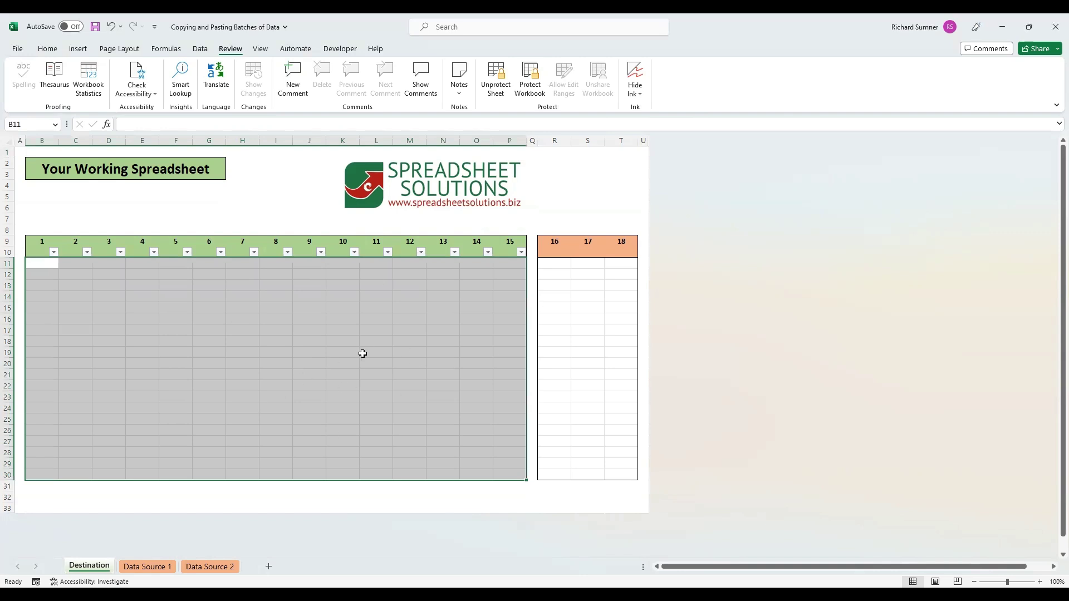
click(20, 152)
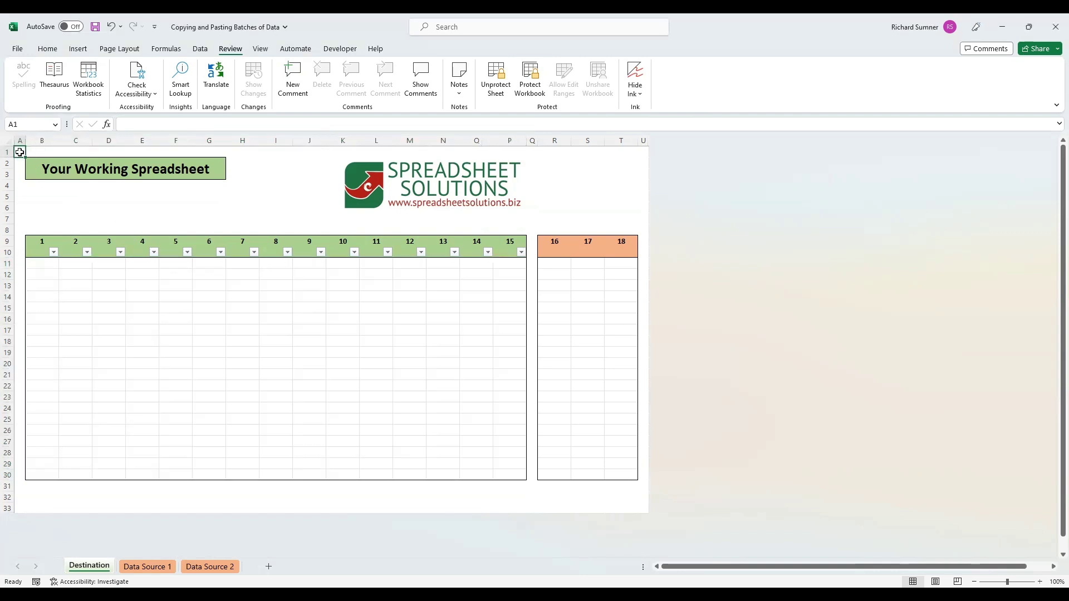